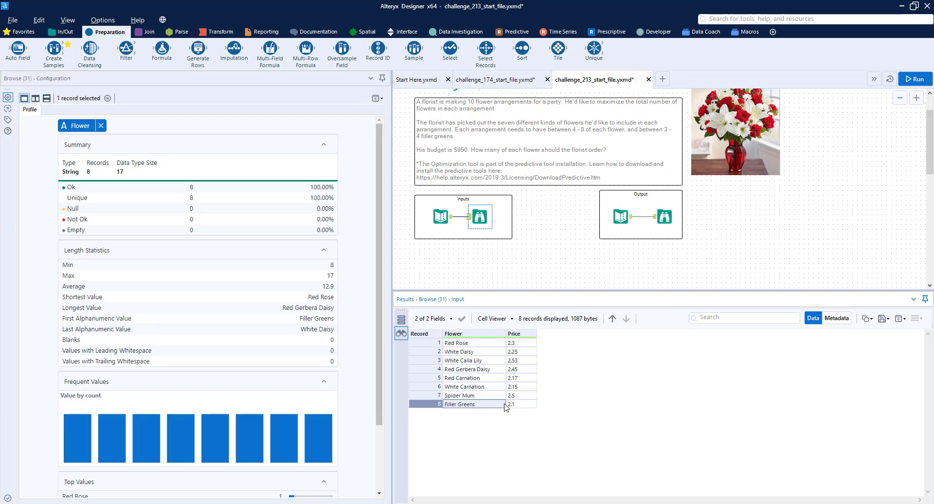
- Examine the input table of flowers and their prices
left_click(511, 405)
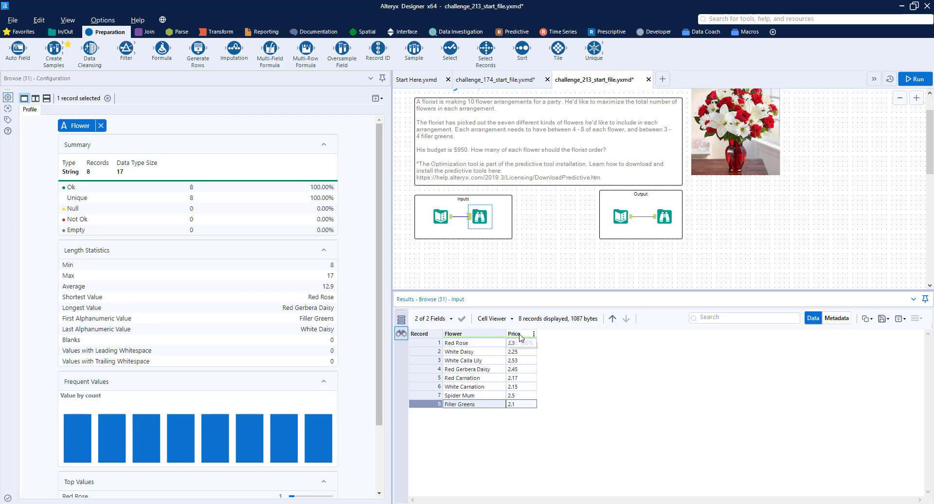
left_click_drag(476, 344, 477, 398)
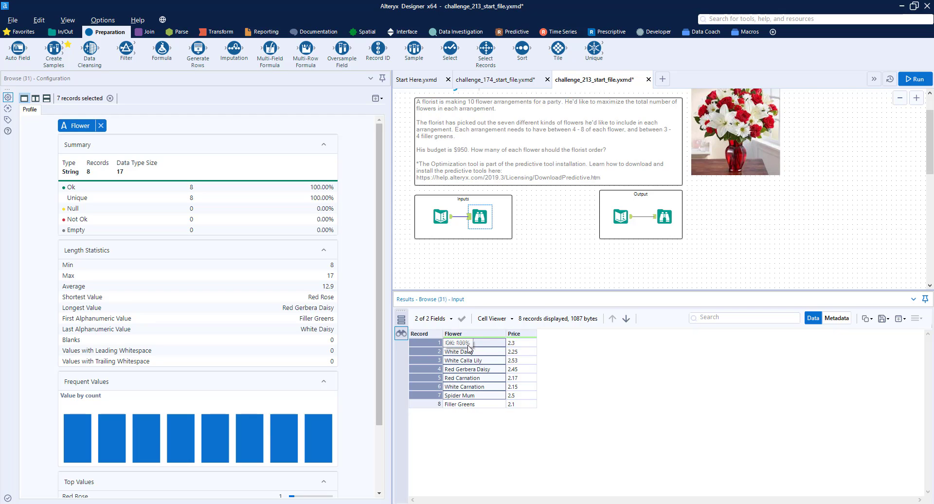
left_click(467, 405)
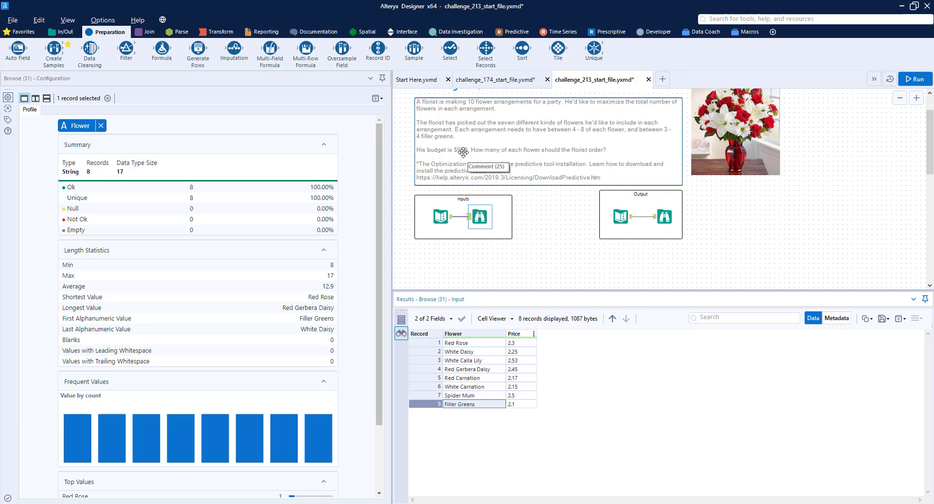
- Examine the expected output table of objective value and flower quantities
left_click(662, 219)
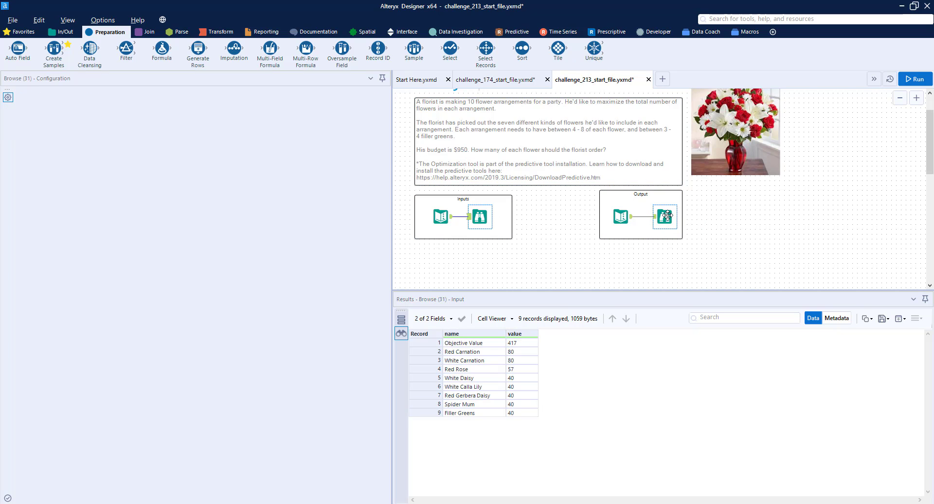
left_click(465, 345)
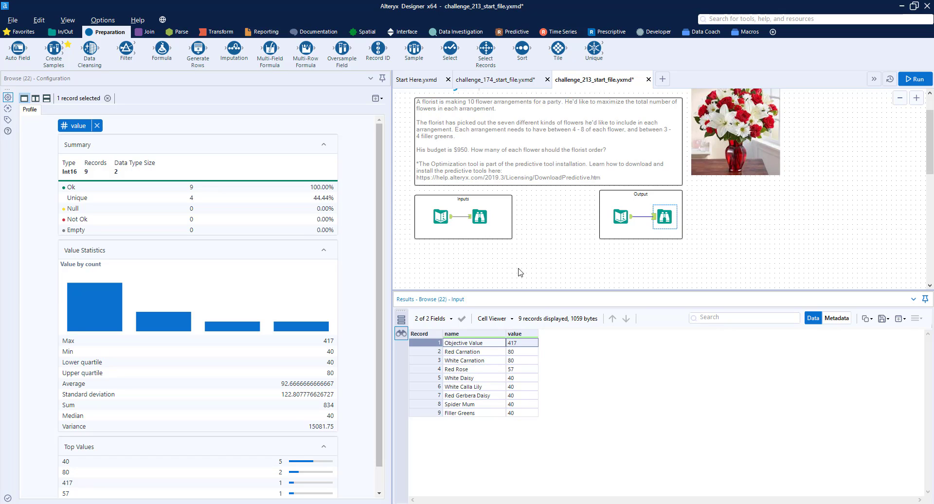
scroll(532, 224, "down", 2)
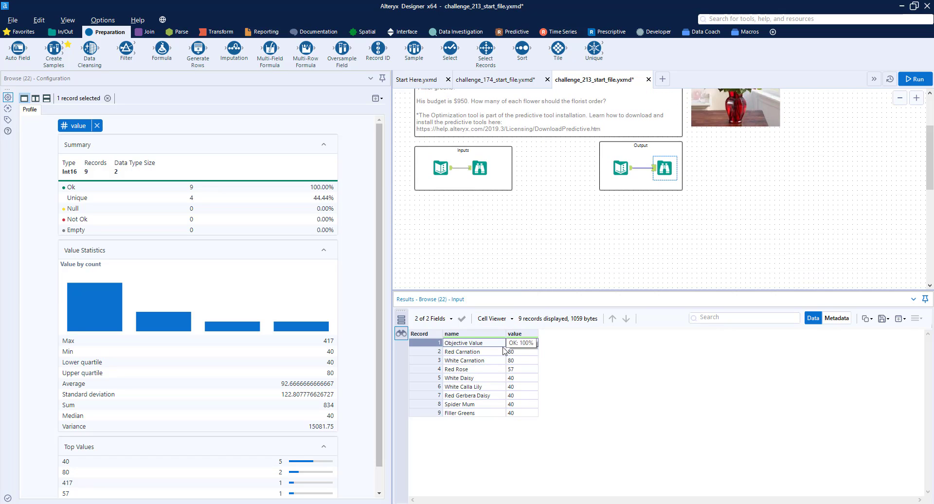
left_click_drag(514, 351, 530, 407)
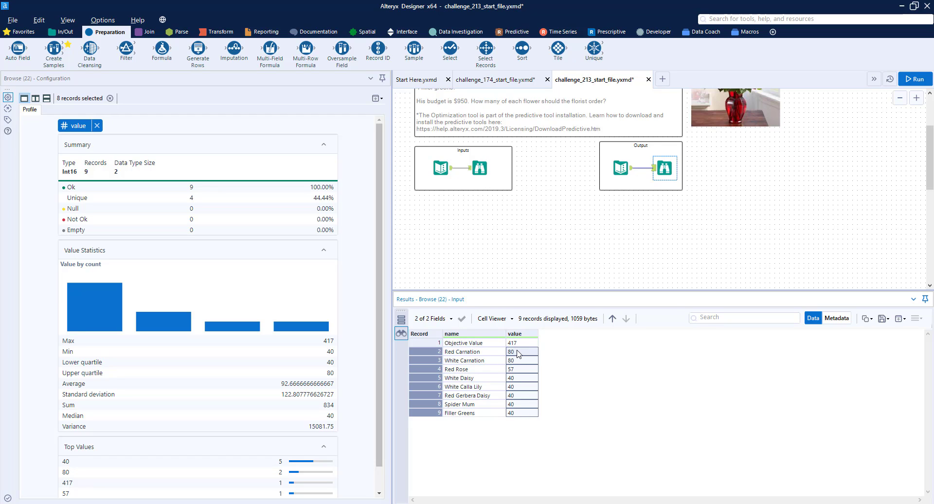
left_click_drag(518, 354, 528, 402)
left_click(525, 371)
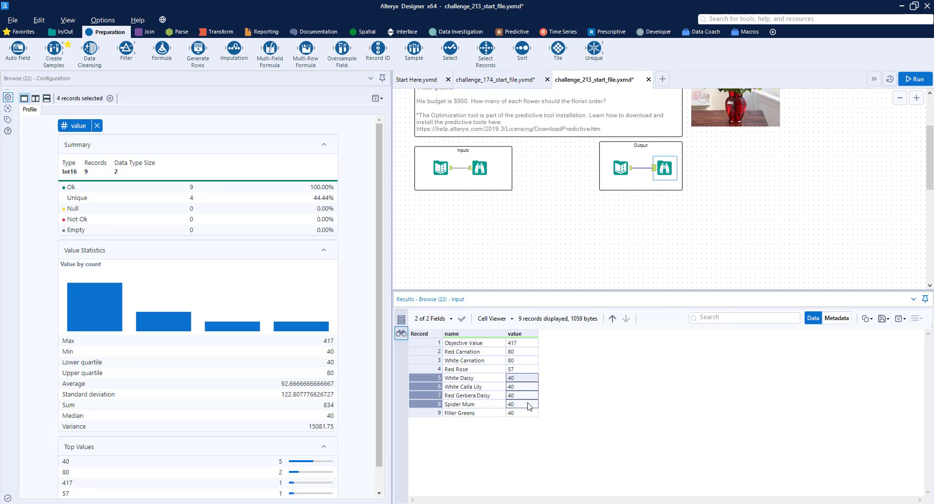
left_click(528, 414)
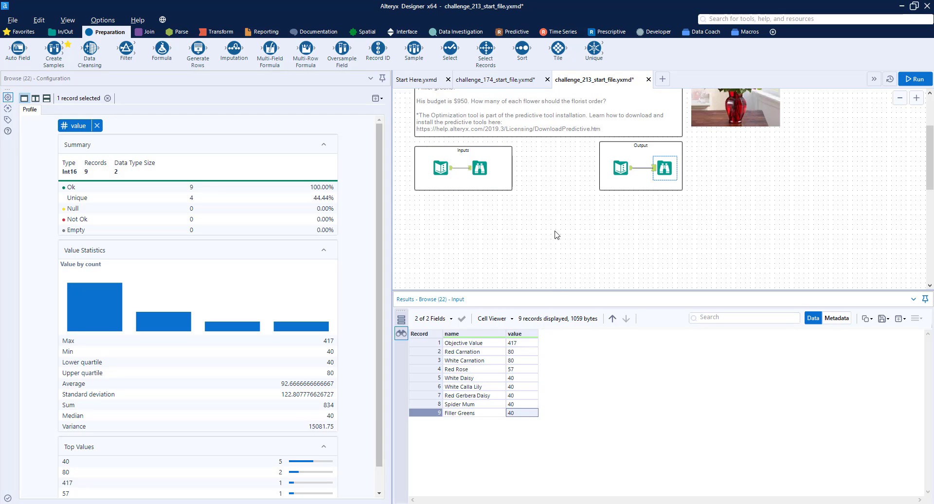
- Add an Optimization tool to the canvas below the Inputs container
left_click(608, 33)
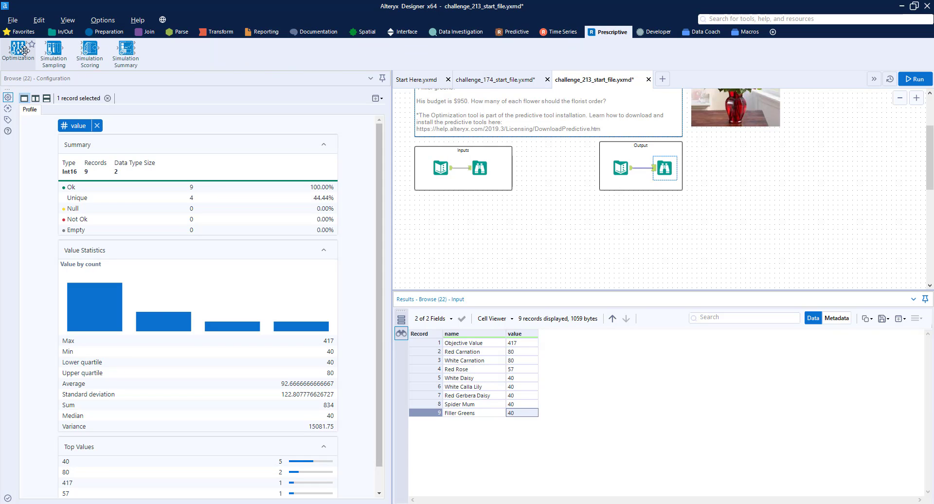
left_click_drag(24, 50, 583, 220)
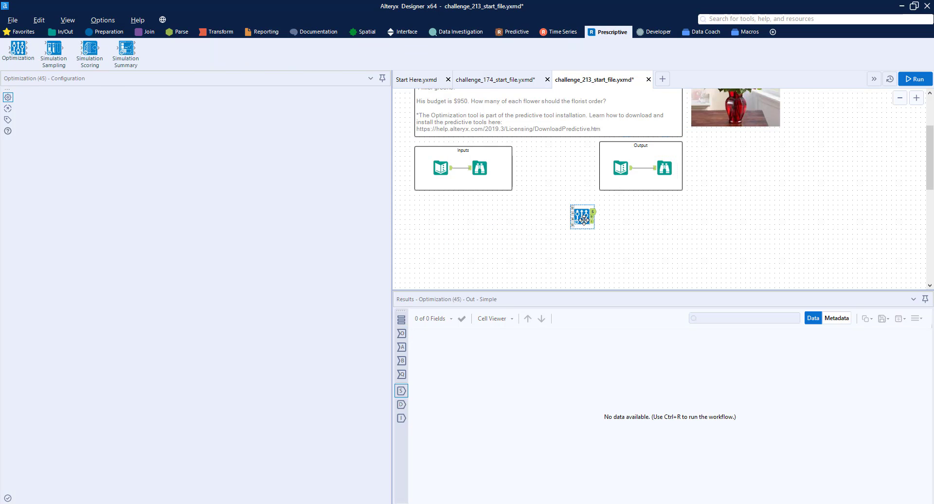
scroll(584, 220, "up", 3)
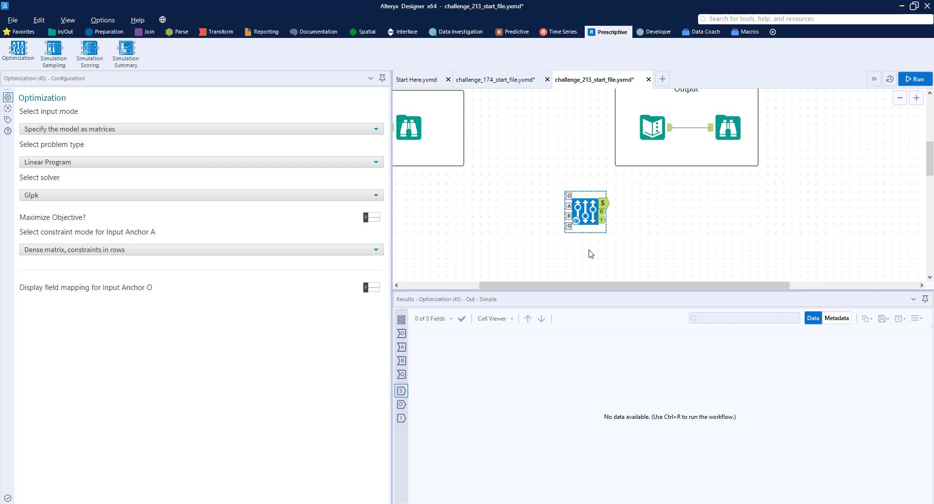
- Inspect the Optimization tool's O, A and B input anchors
left_click(568, 198)
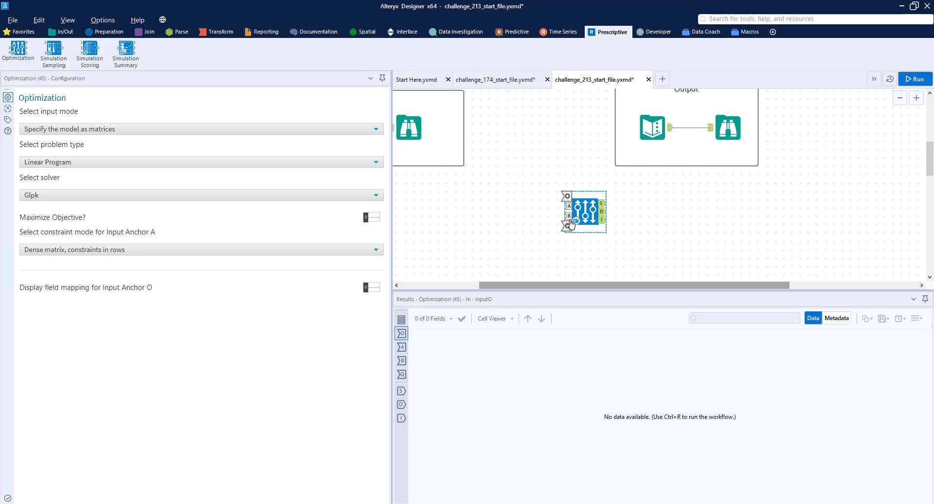
left_click(570, 208)
scroll(560, 204, "left", 5)
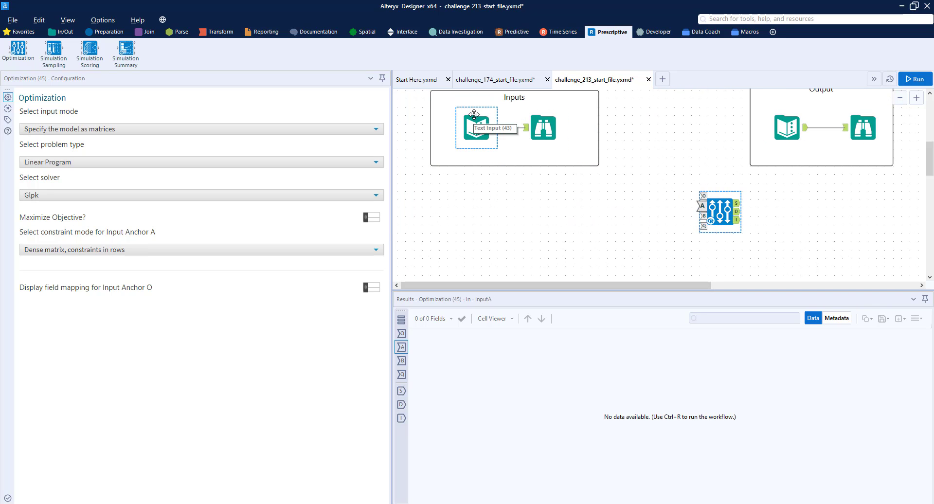
left_click(702, 216)
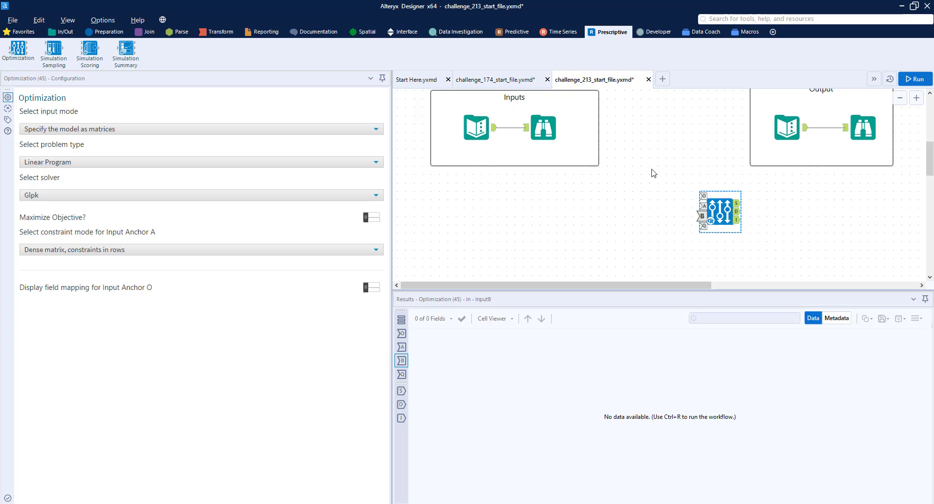
- Add a Formula tool and connect the Text Input's output to it
scroll(659, 171, "down", 1)
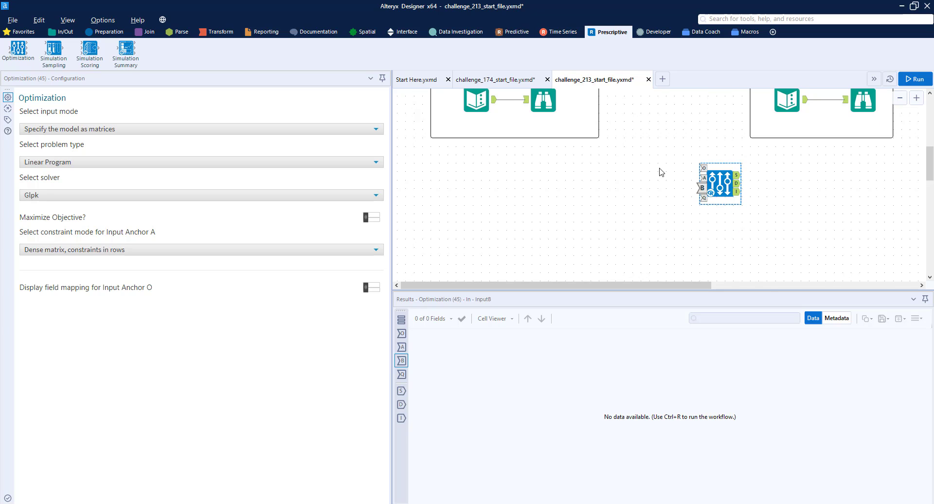
scroll(661, 171, "down", 2)
left_click_drag(624, 179, 688, 208)
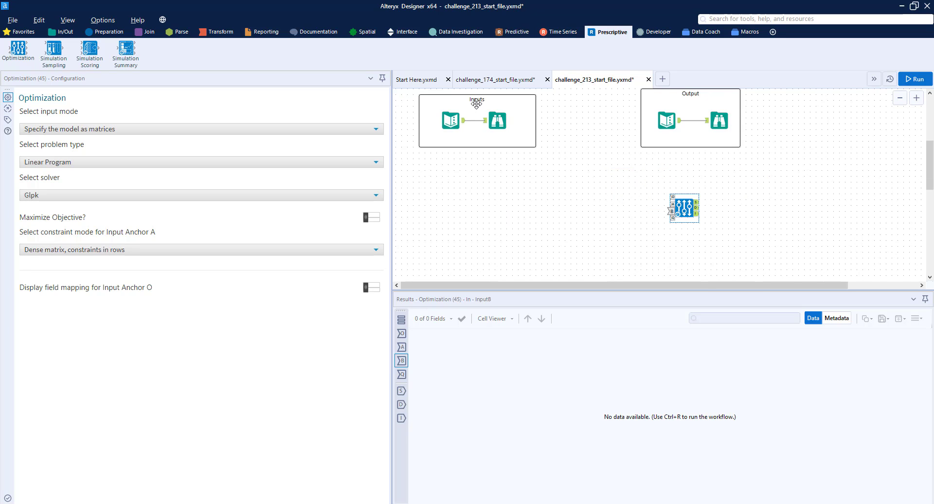
left_click(463, 127)
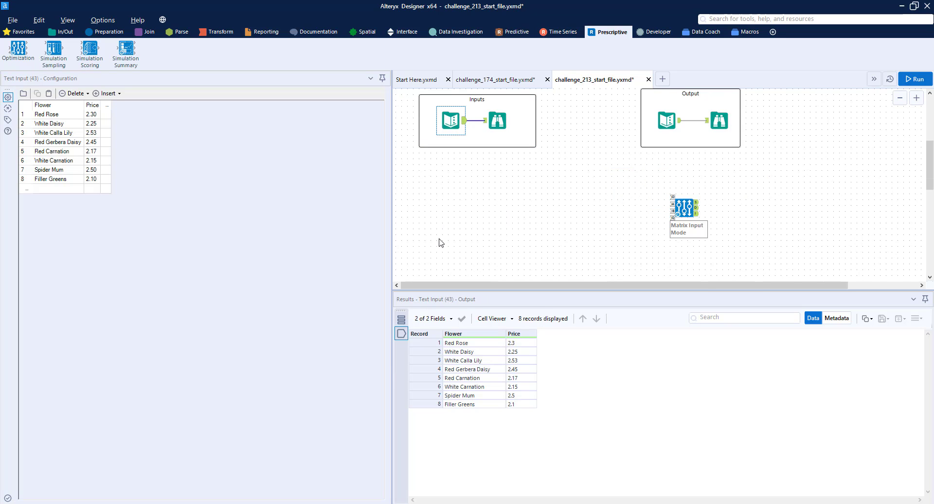
left_click(105, 32)
left_click_drag(162, 48, 501, 188)
left_click_drag(465, 121, 492, 191)
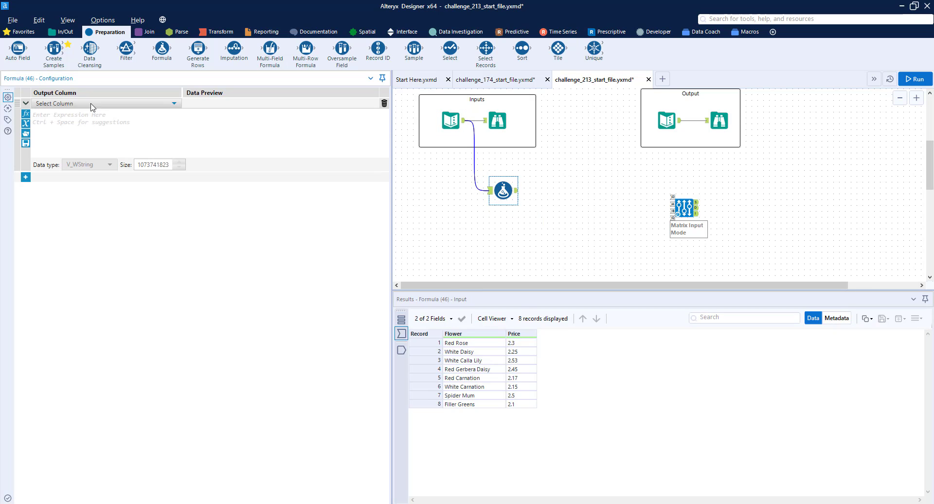
- Create an lb column with the expression if [Flower] = 'Filler Greens' then 30 else 40 endif
left_click(92, 104)
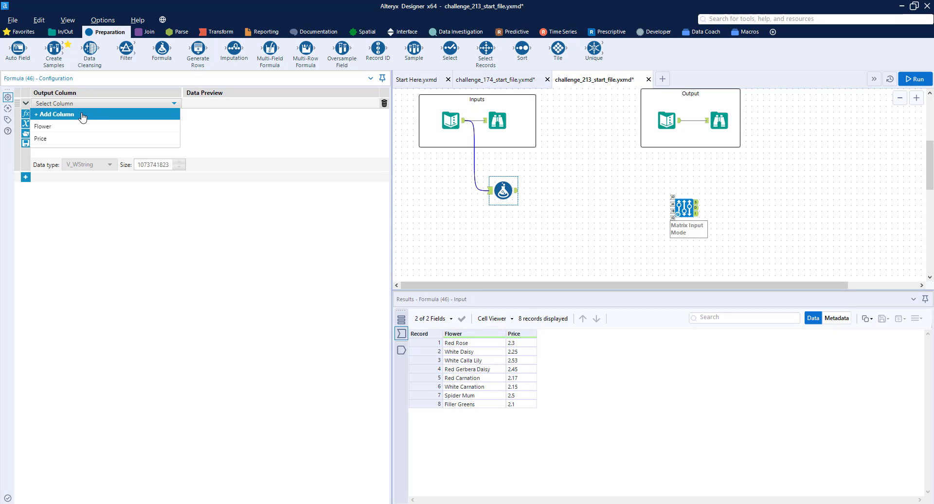
left_click(83, 116)
type("lb")
left_click(84, 113)
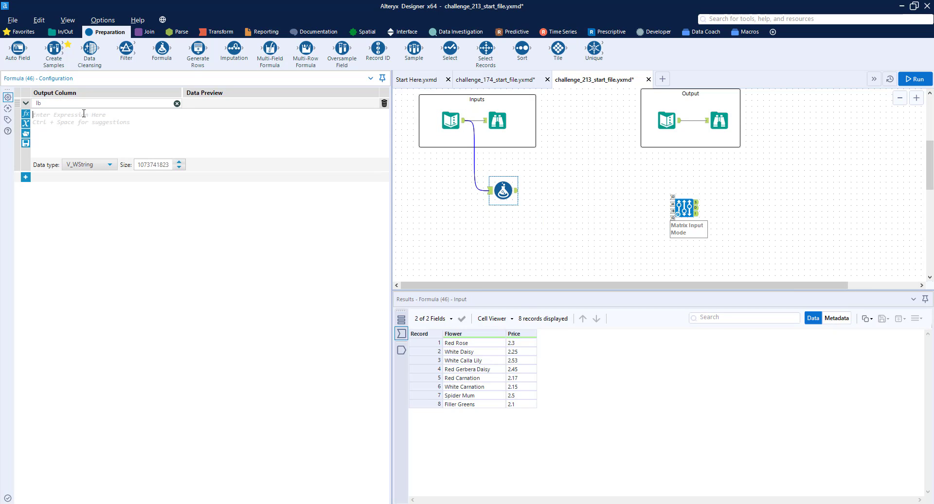
type("if [Flower]")
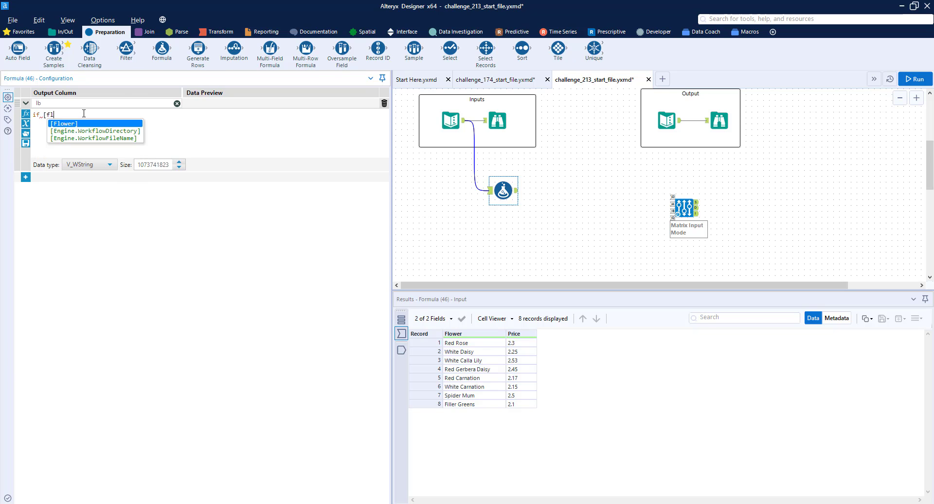
type(" = \"Filler Gre")
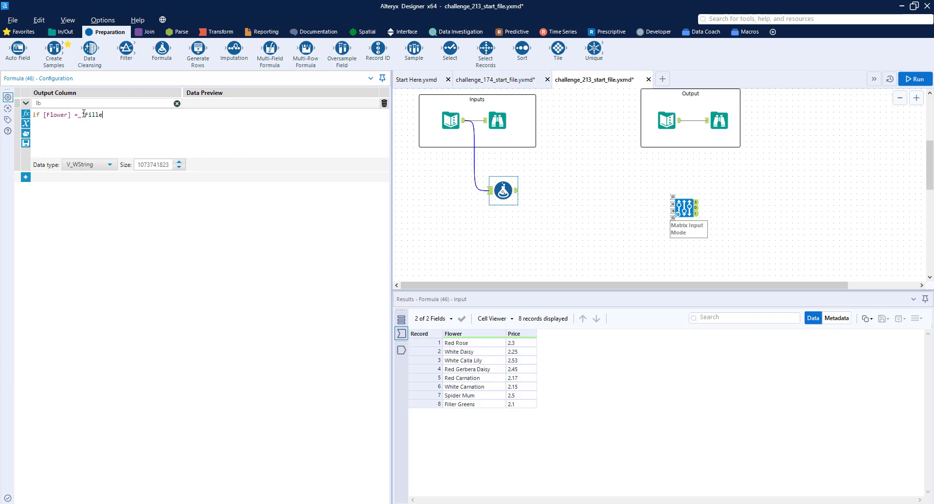
type("ens' then 30 else 40 endif")
- Copy the lb expression and set lb's data type to Int16
key("ctrl+a")
key("ctrl+c")
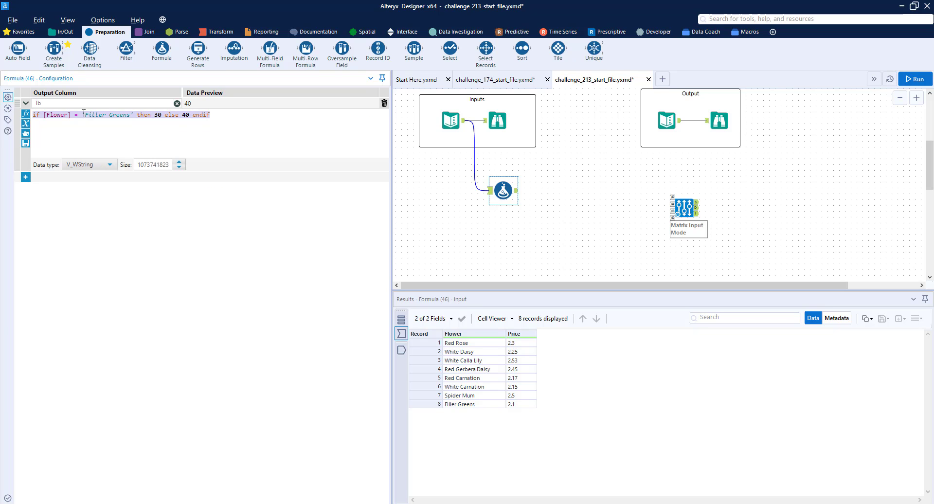
left_click(97, 165)
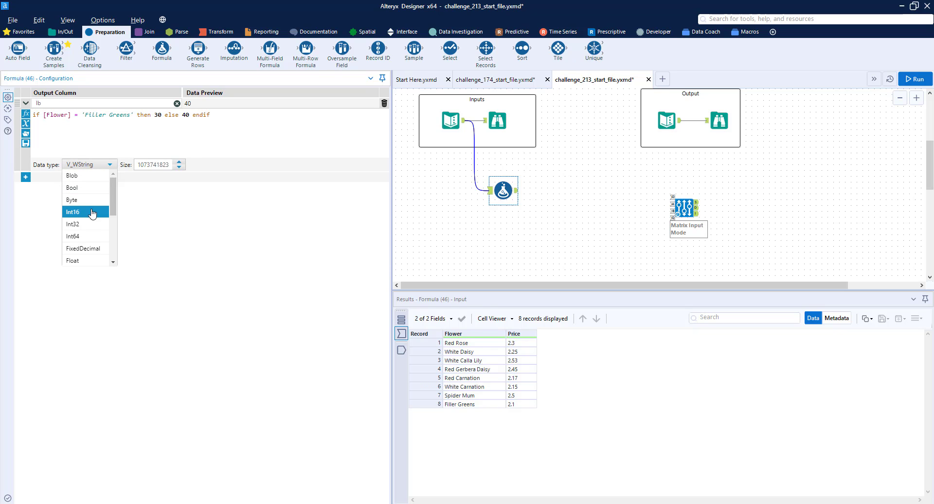
left_click(93, 210)
- Add a ub column and paste the lb expression into it
left_click(25, 177)
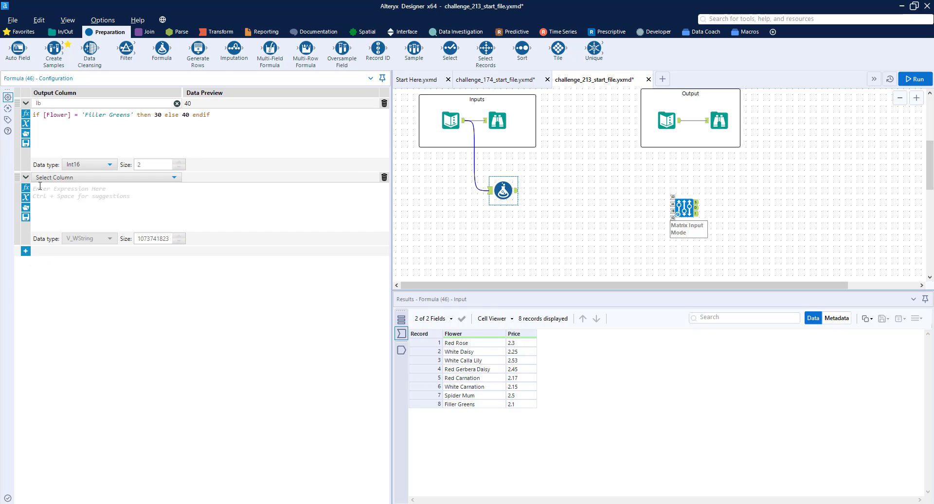
type("ub")
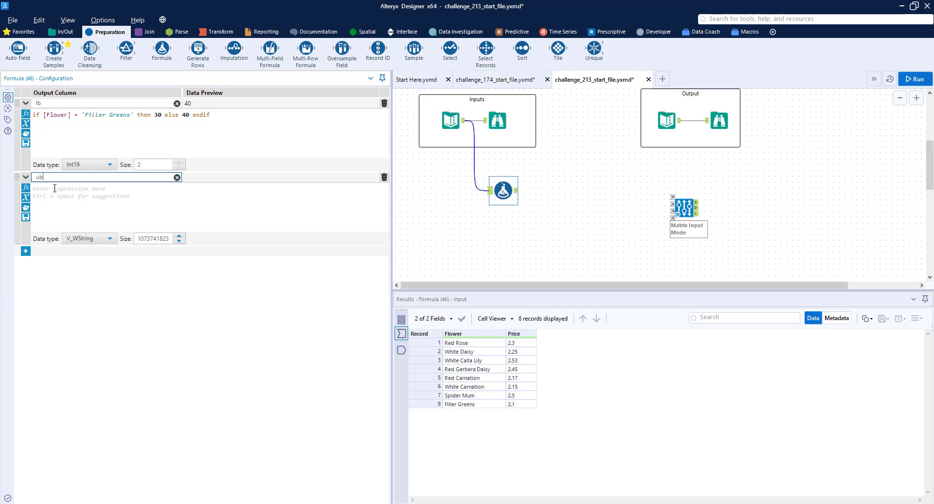
key("Tab")
key("Tab")
key("Tab")
key("Tab")
key("ctrl+v")
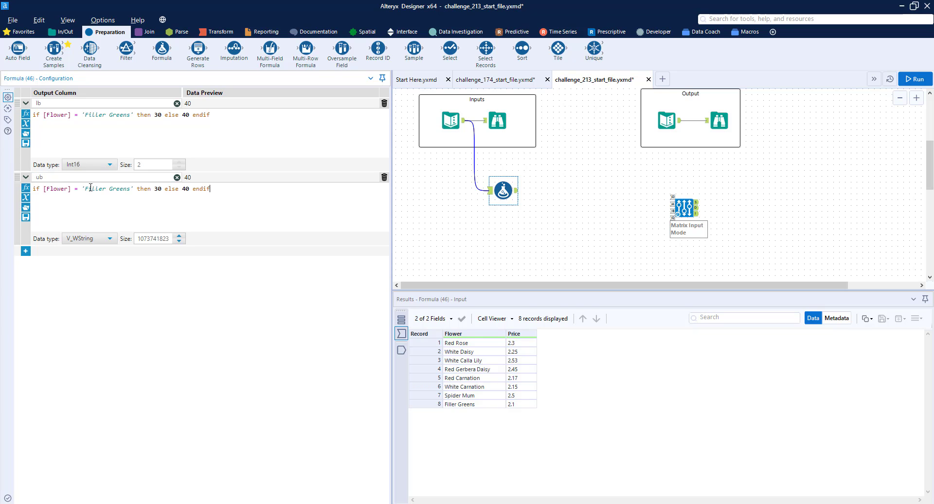
- Change ub's values to 40 for Filler Greens and 80 otherwise, and set its data type to Int16
key("BackSpace")
key("BackSpace")
type("40")
key("BackSpace")
type("8")
left_click(111, 239)
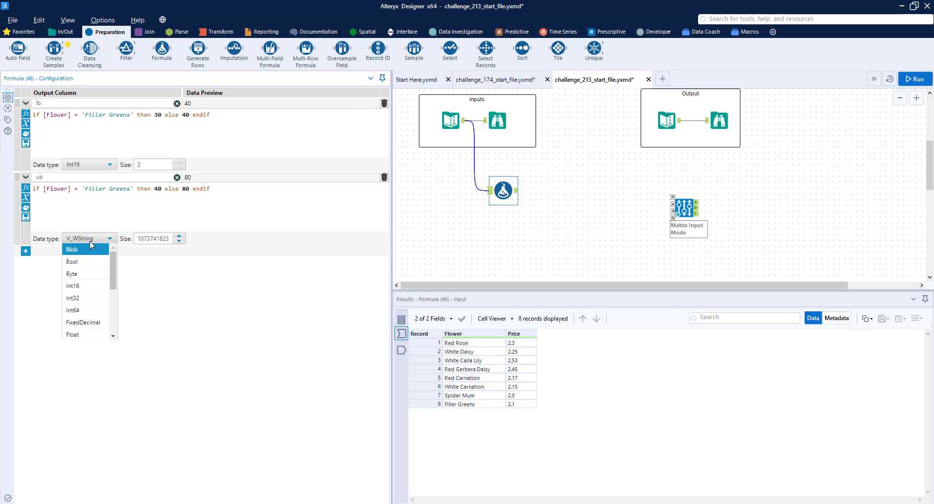
left_click(88, 286)
- Add an include column with the expression 1
left_click(26, 253)
left_click(55, 252)
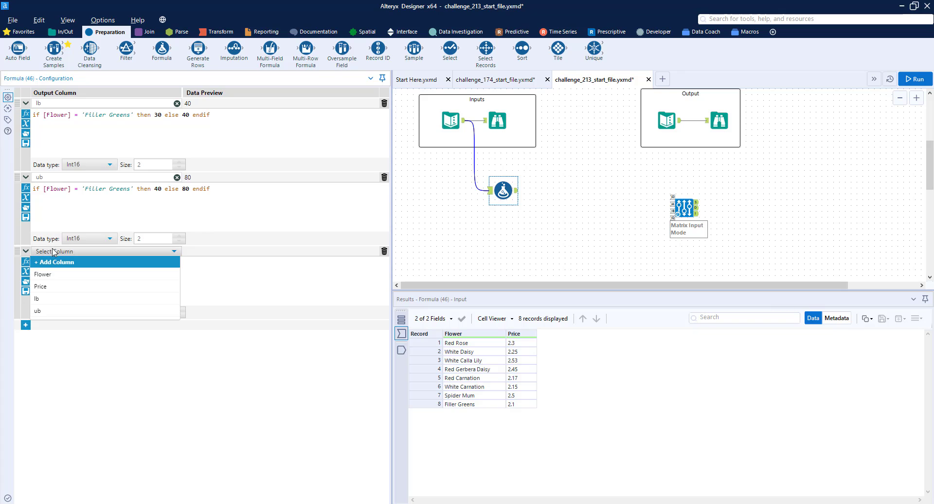
left_click(56, 260)
type("incl")
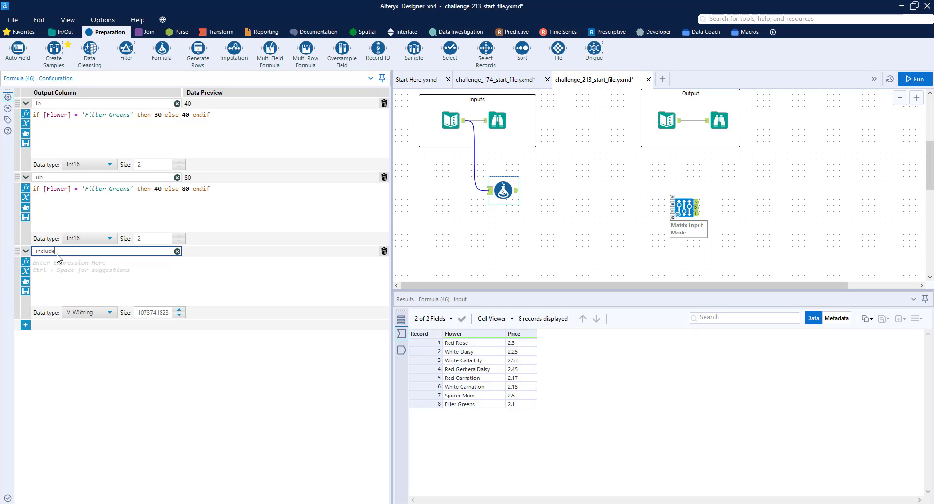
type("ude")
left_click(79, 284)
type("1")
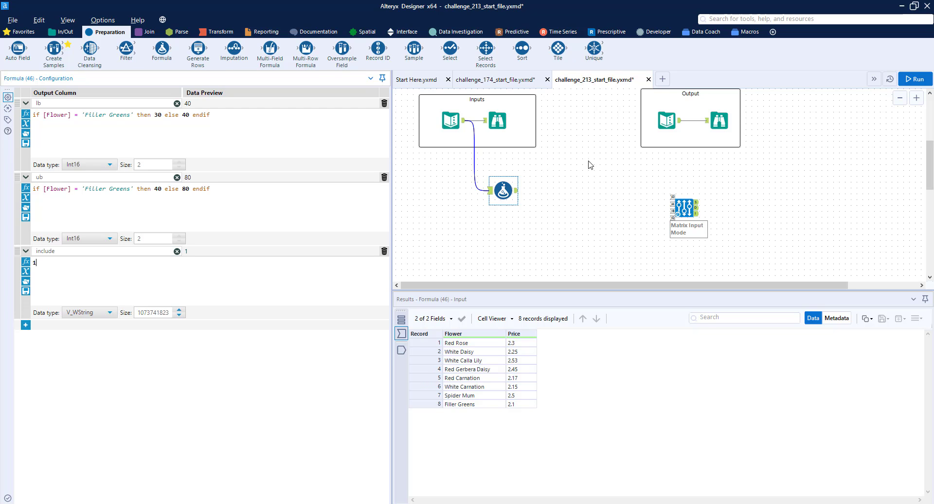
- Set the include column's data type to Int16
scroll(548, 162, "up", 3)
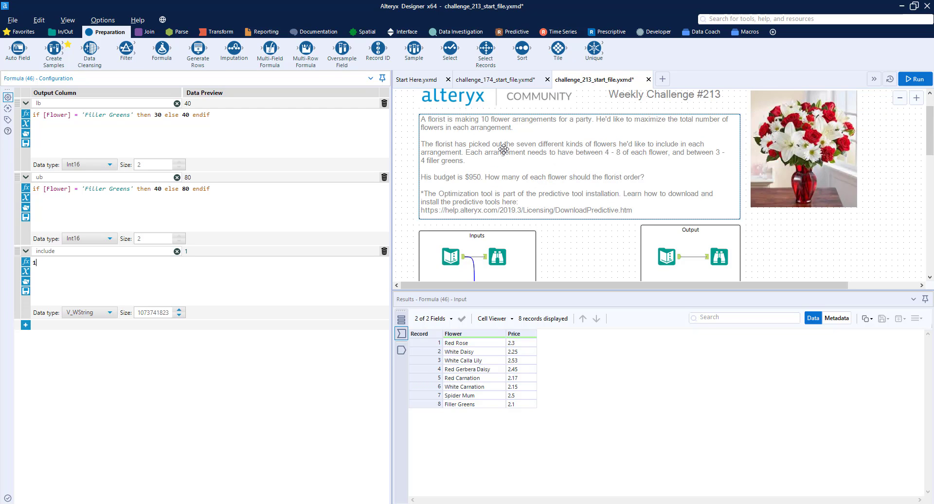
scroll(504, 152, "down", 1)
scroll(503, 152, "down", 1)
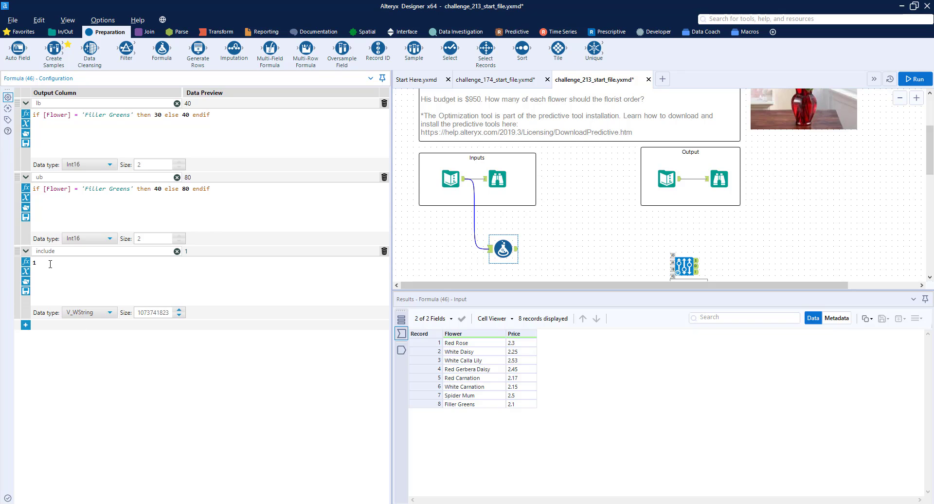
left_click_drag(44, 264, 27, 263)
left_click(79, 314)
left_click(77, 358)
- Add a type column to the Formula tool with the expression "I"
left_click(40, 325)
left_click(41, 327)
left_click(44, 329)
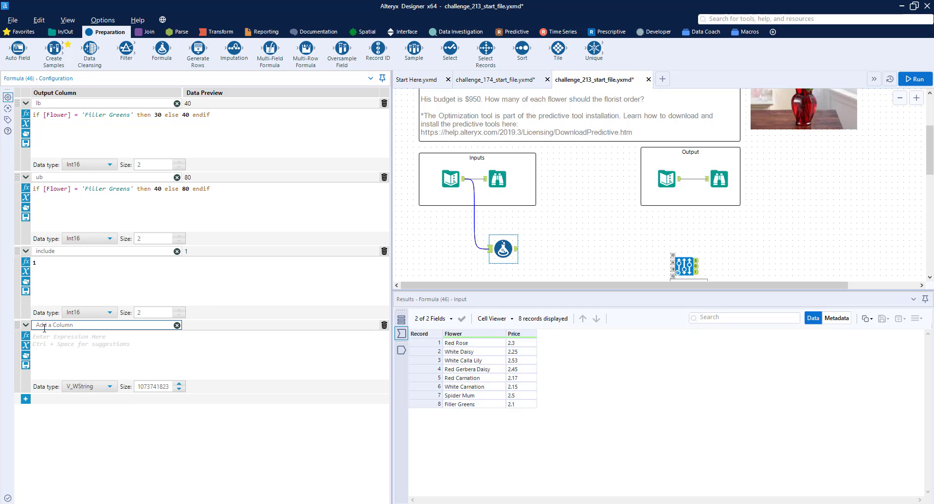
type("type")
left_click(85, 360)
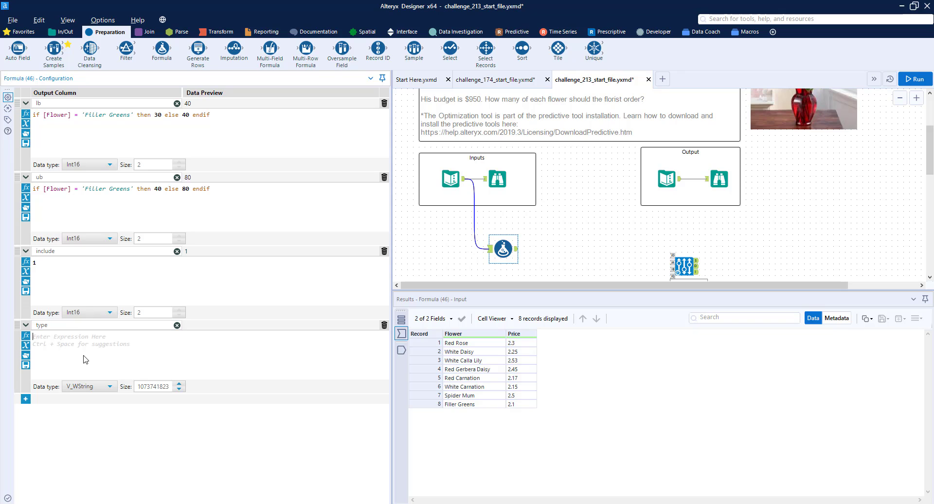
type("\"I")
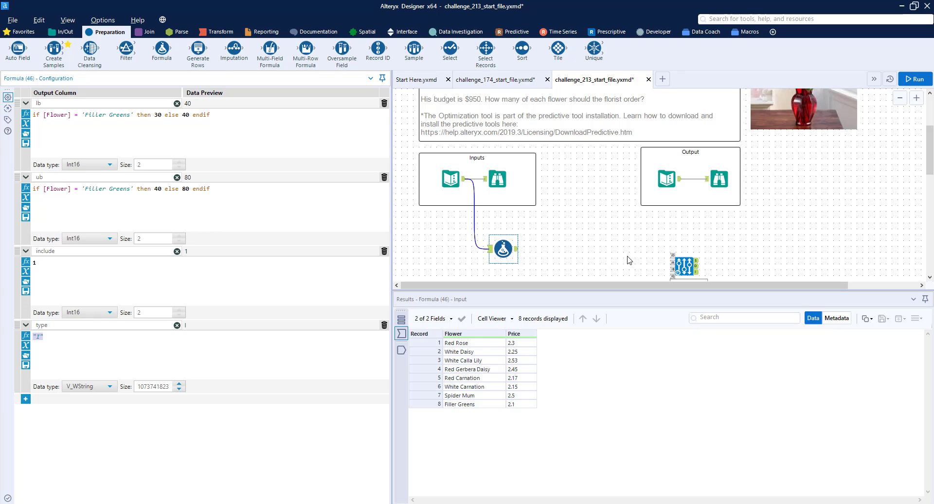
- Review the expected output results and inspect the Optimization tool's input anchors
left_click(720, 181)
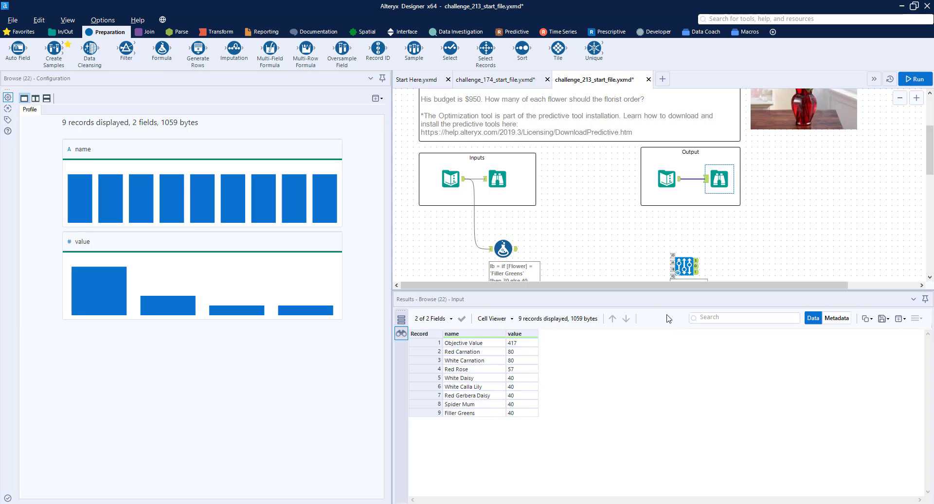
left_click(504, 248)
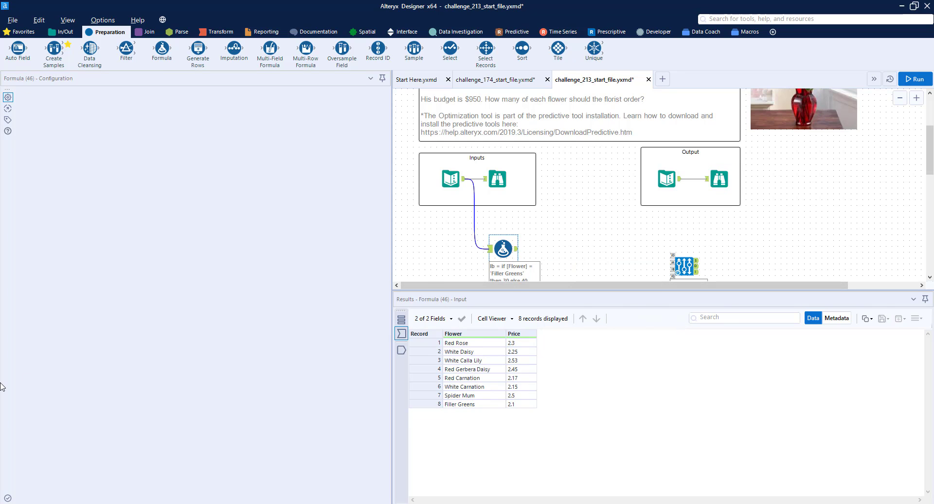
left_click(26, 198)
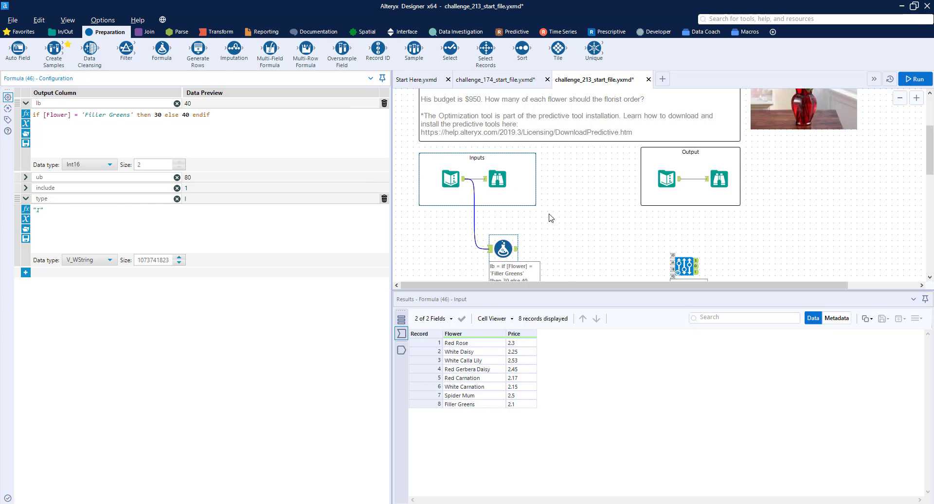
scroll(550, 216, "down", 1)
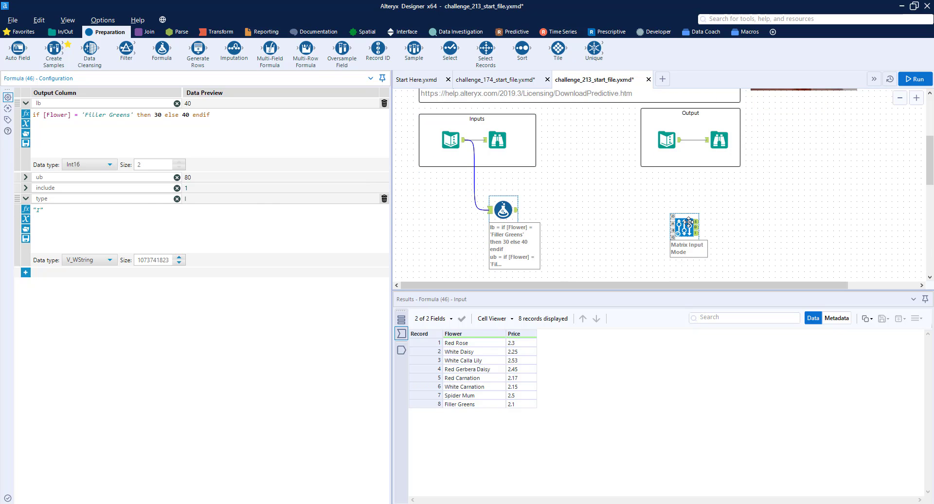
left_click_drag(685, 226, 679, 215)
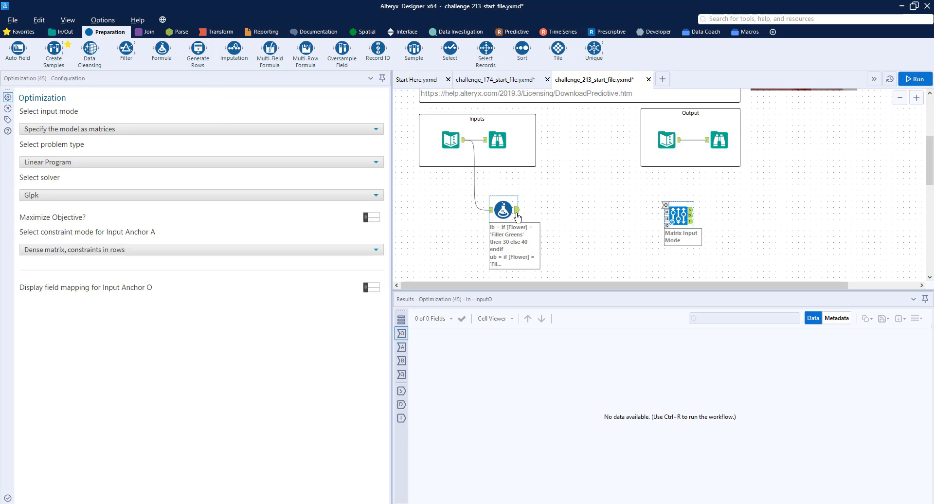
left_click(516, 212)
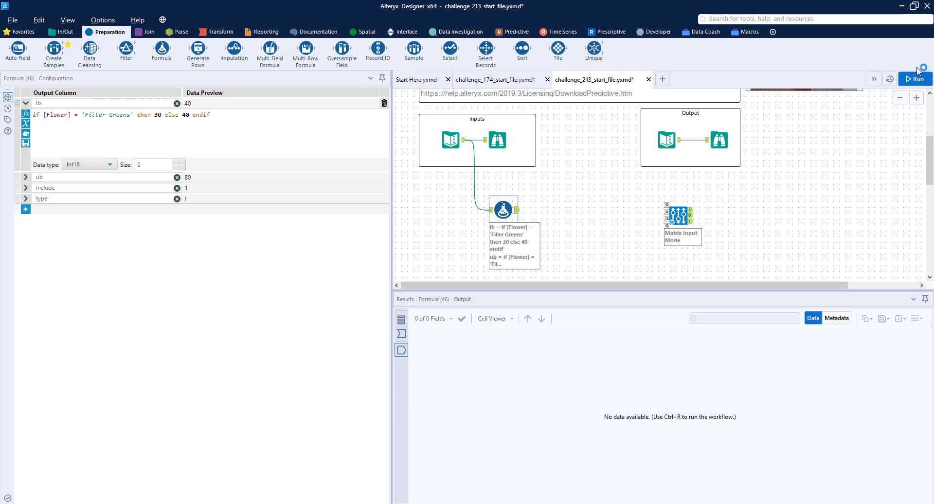
left_click(681, 217)
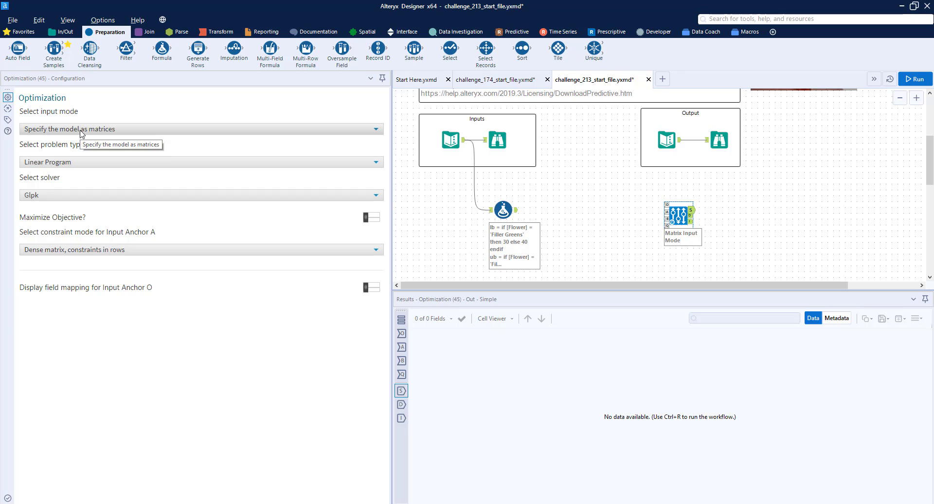
left_click(666, 205)
left_click(666, 212)
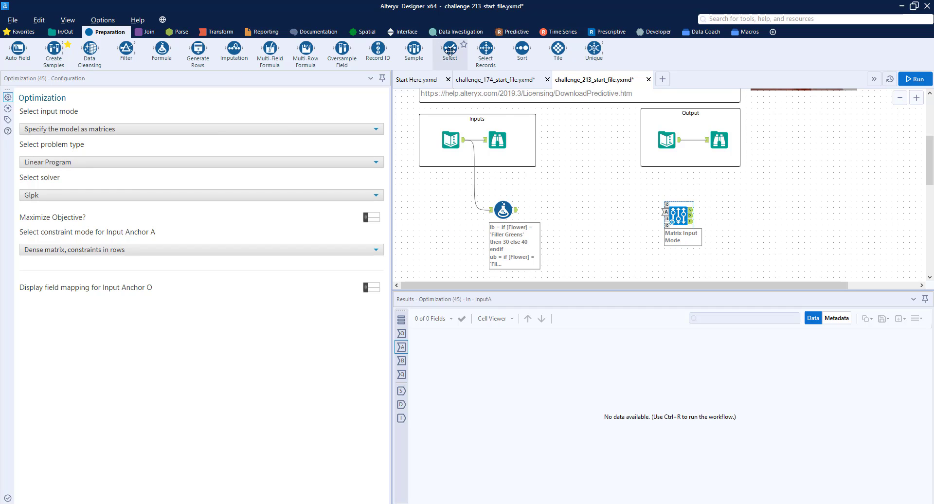
- Add a Select tool after the Formula, deselect Price, and connect it to the Optimization's O anchor
left_click_drag(450, 50, 561, 210)
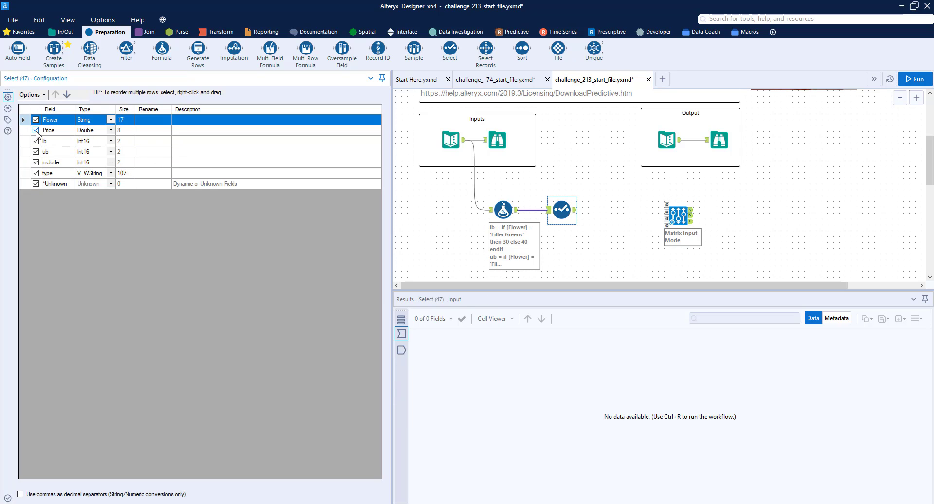
left_click(36, 131)
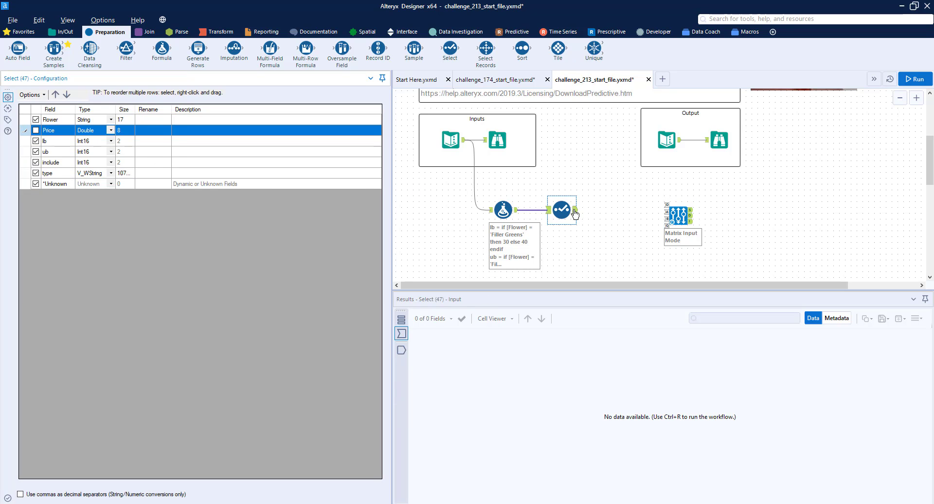
left_click_drag(575, 210, 667, 205)
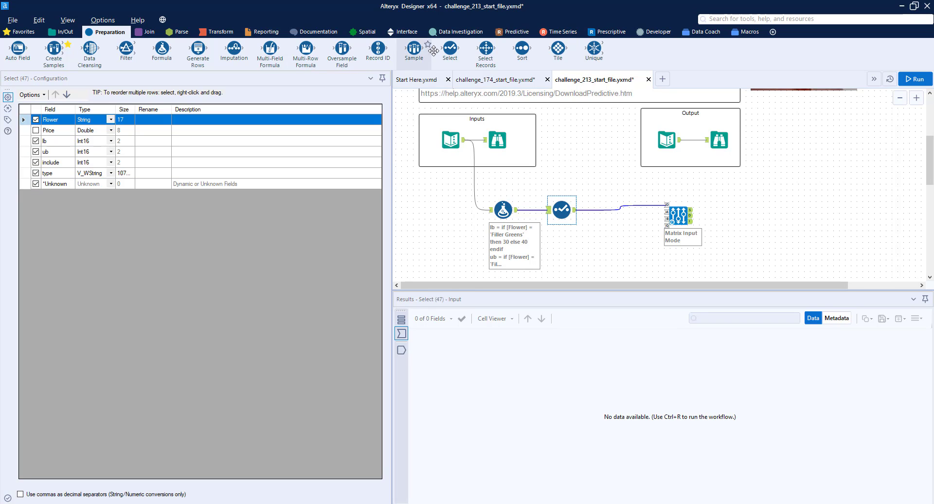
- Add a second Select tool from the Formula keeping only Flower and Price, and connect it to the Optimization's A anchor
left_click_drag(450, 49, 562, 244)
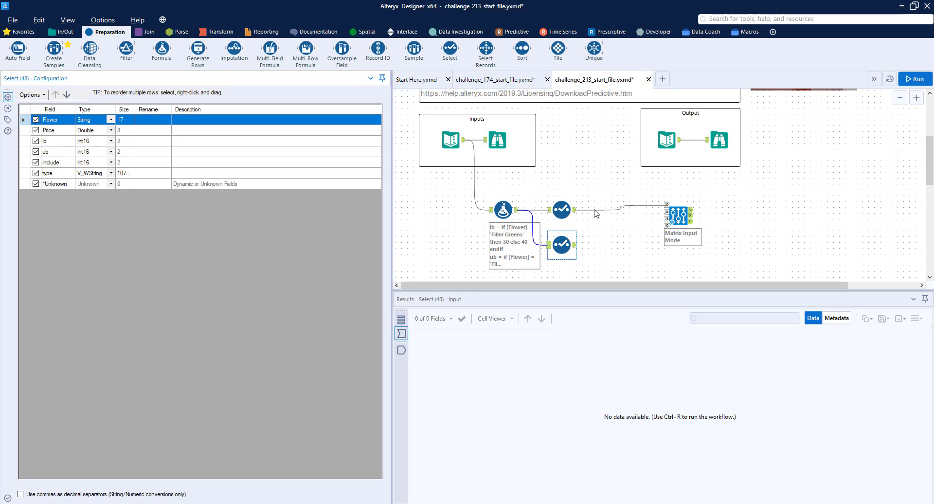
left_click(35, 141)
left_click(35, 151)
left_click(35, 162)
left_click(36, 173)
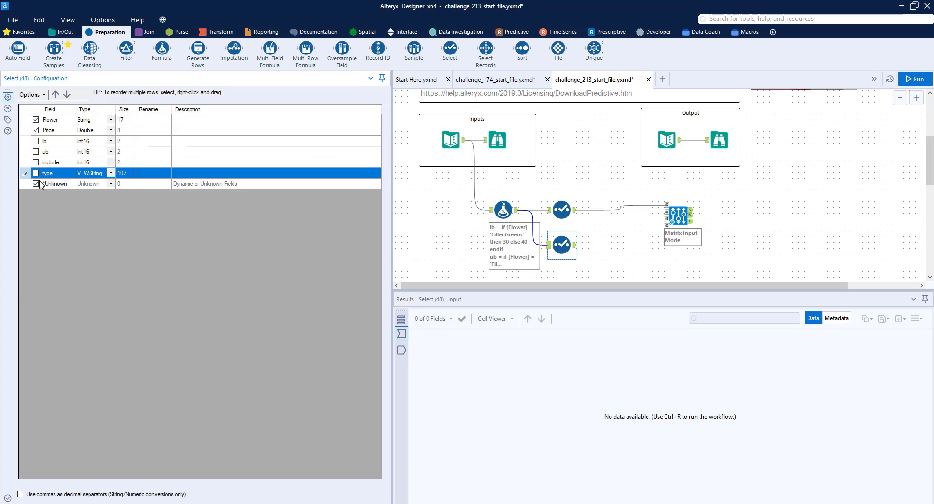
left_click_drag(575, 245, 671, 211)
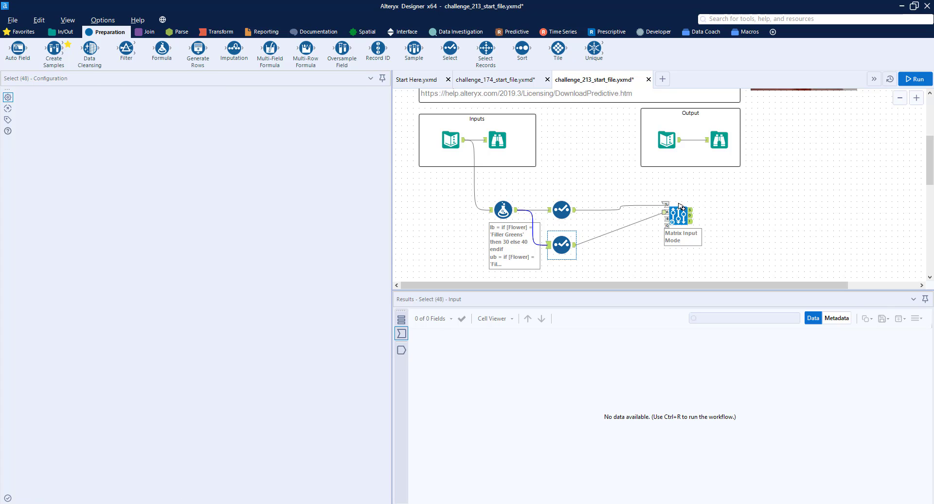
- Add a Text Input tool with column headers constraint, dir and rhs
scroll(675, 239, "down", 2)
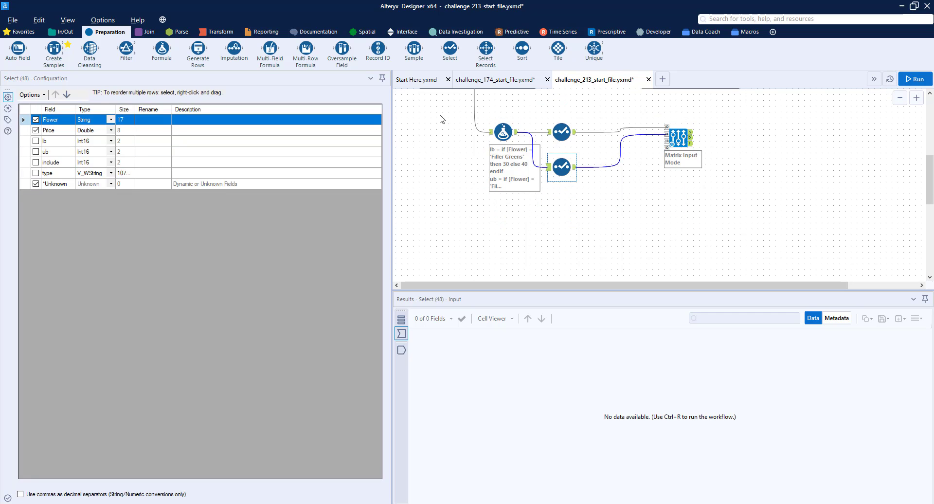
left_click(61, 35)
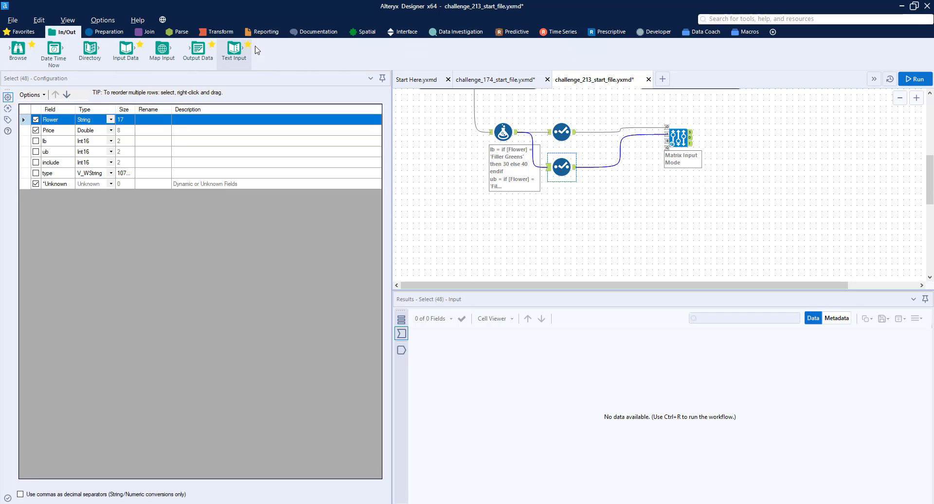
left_click_drag(234, 48, 562, 209)
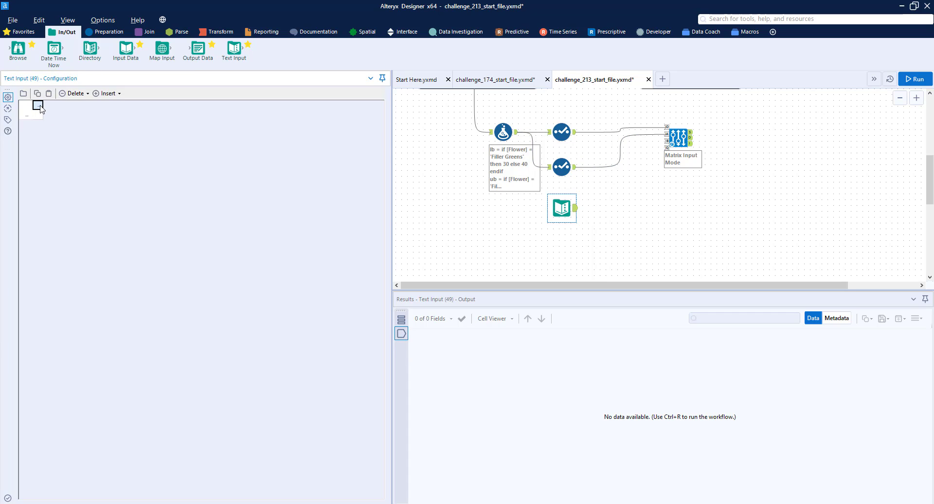
type("constraint")
key("Tab")
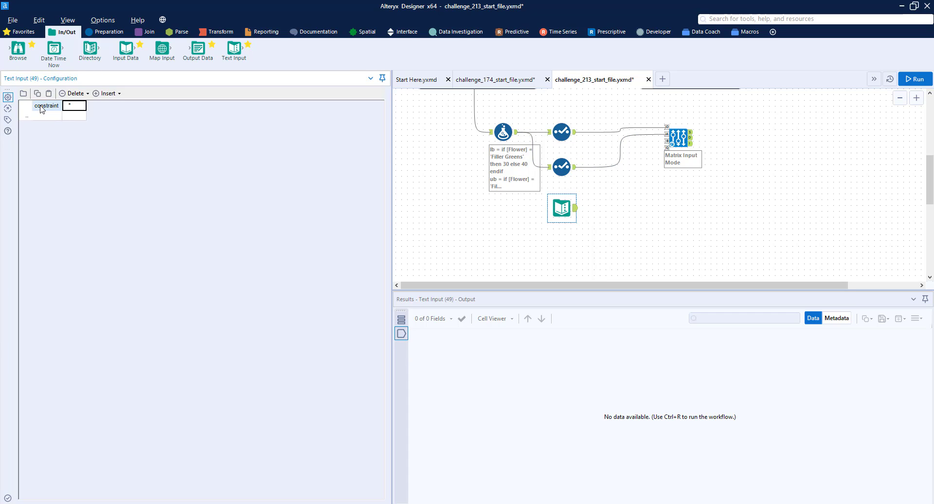
type("dir")
key("Tab")
type("rhs")
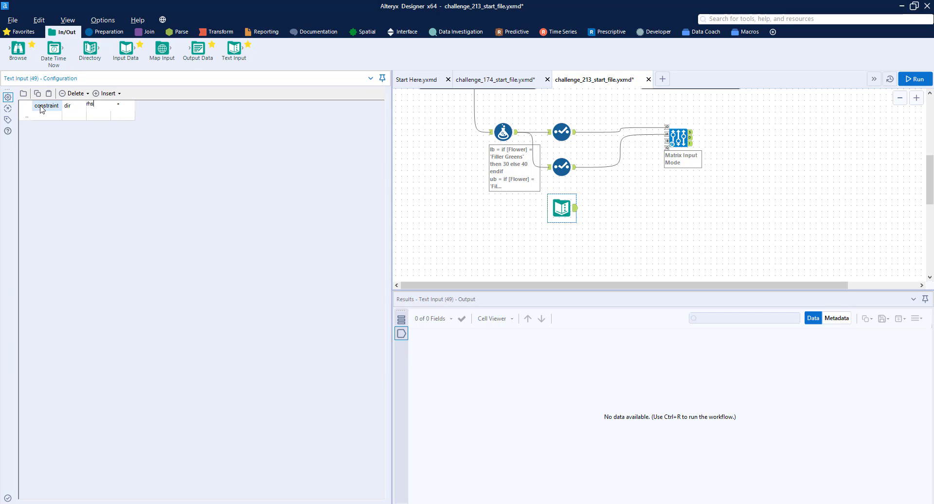
- Enter the row Price, <=, 950 in the Text Input and connect it to the Optimization's b anchor
key("Return")
key("Left")
key("Left")
key("Up")
key("Right")
key("Right")
key("Left")
key("Down")
key("Left")
type("P")
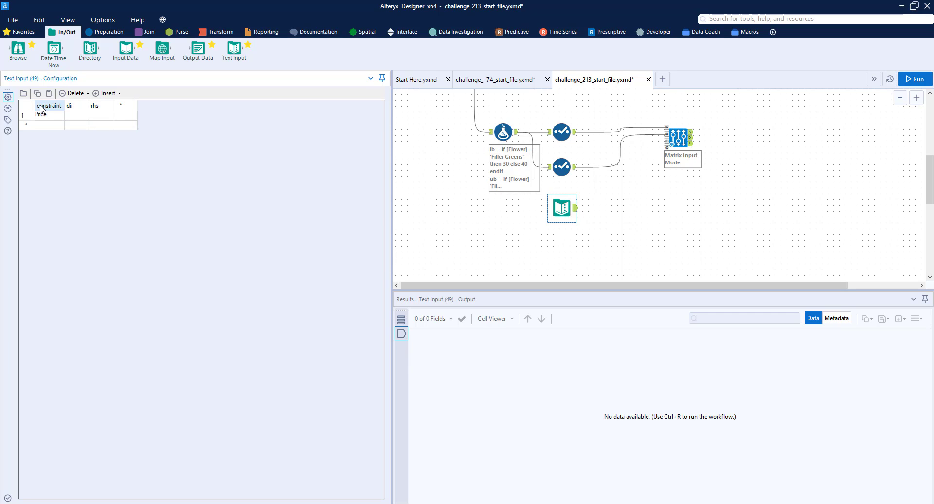
type("rice")
key("Tab")
type("<")
key("Tab")
type("950")
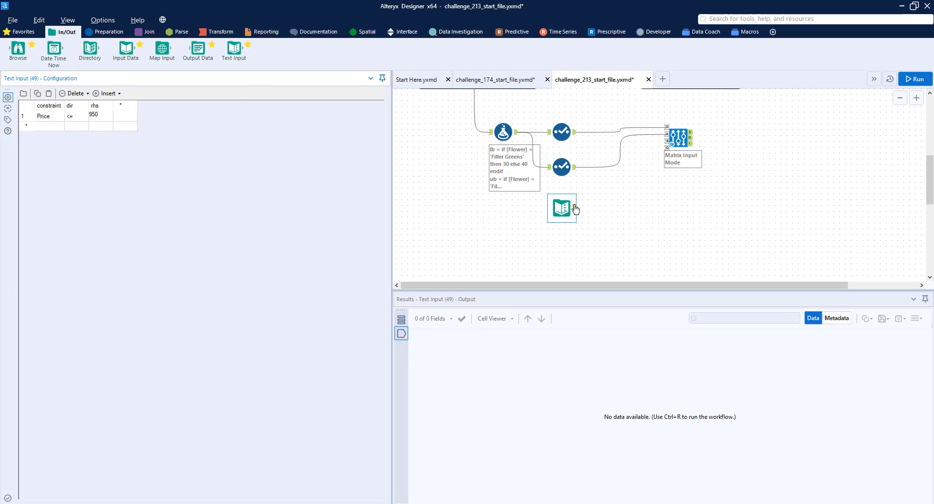
left_click(647, 153)
left_click_drag(575, 208, 669, 141)
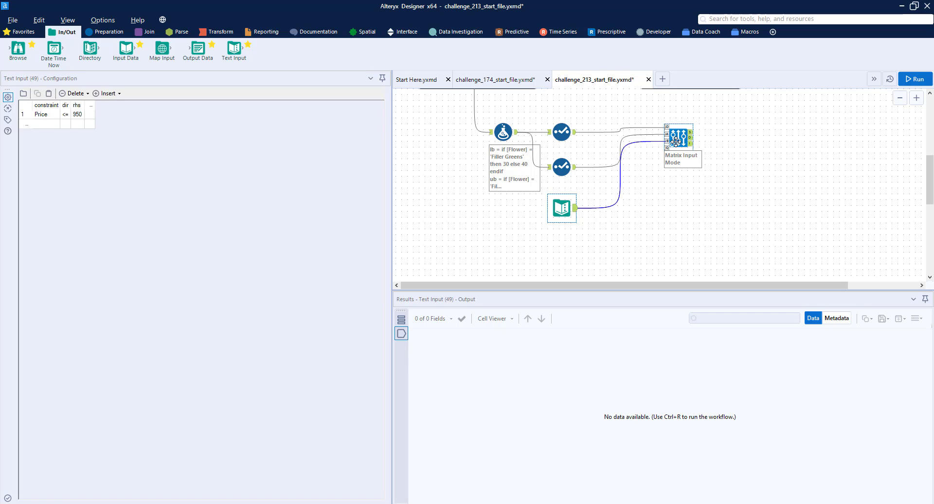
- Turn on Maximize Objective in the Optimization tool, keeping the model specified as matrices
left_click(676, 137)
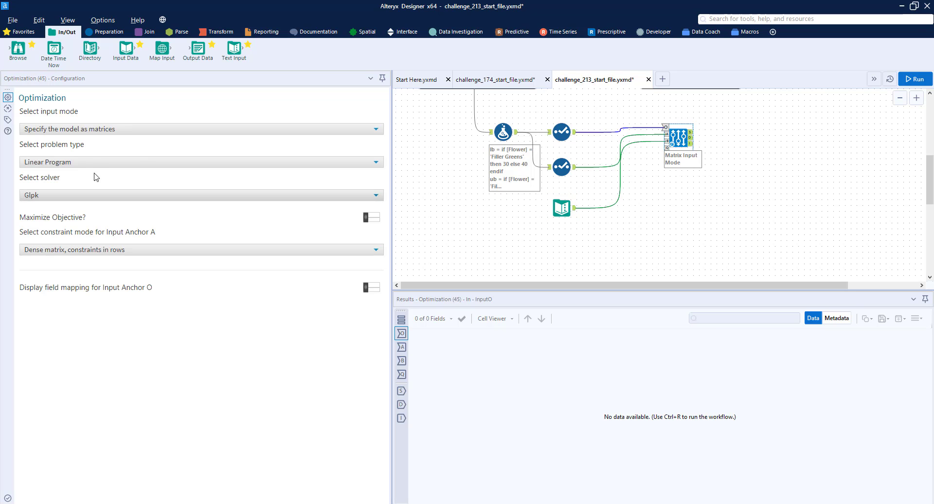
left_click(90, 130)
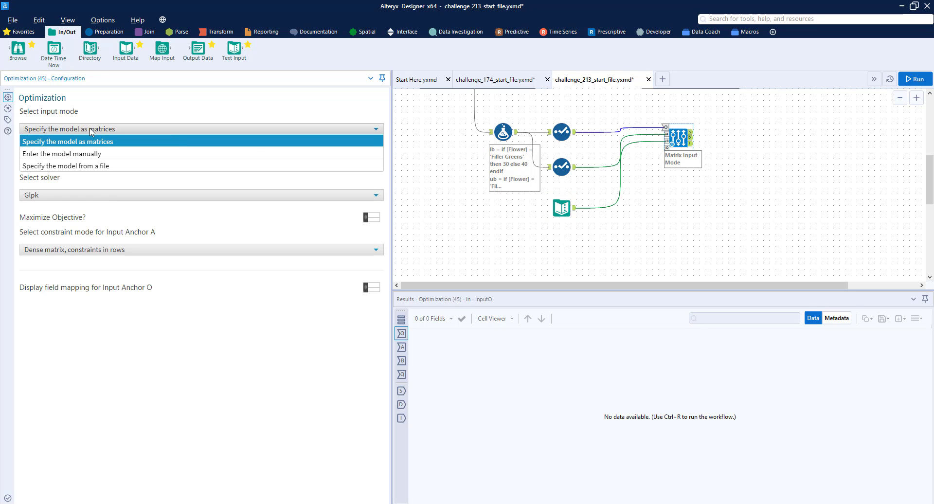
left_click(90, 142)
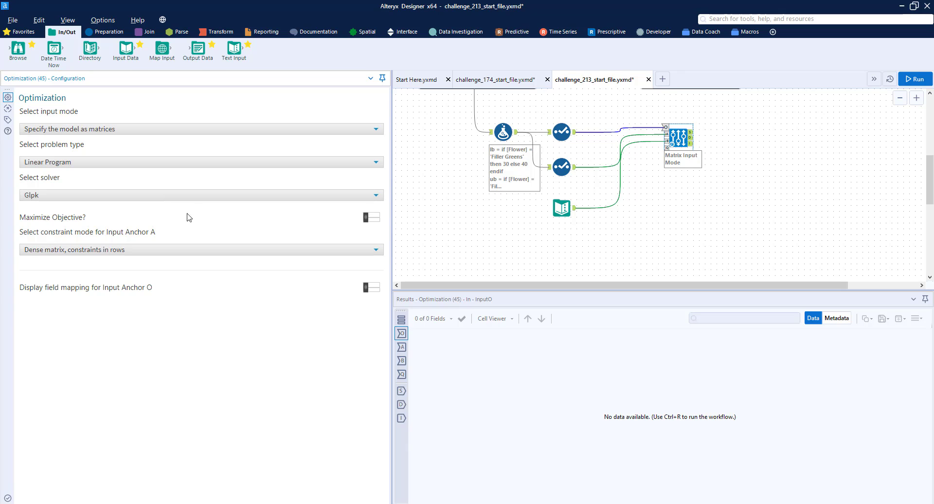
left_click(370, 219)
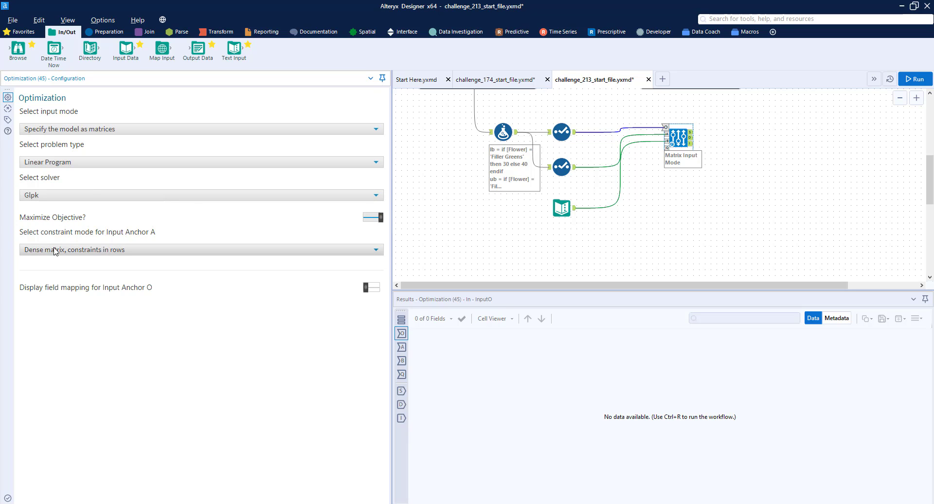
- Review the Select and Formula tool configurations and the input flower price data
left_click(88, 250)
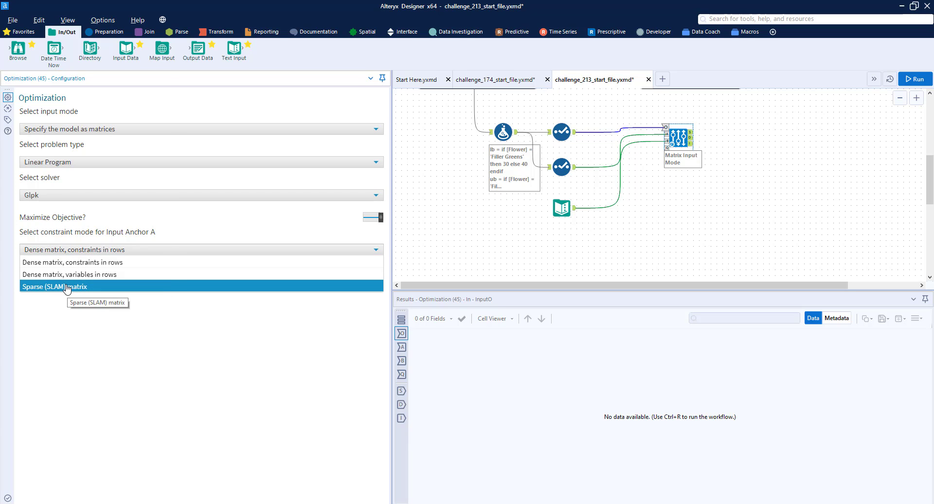
left_click(576, 172)
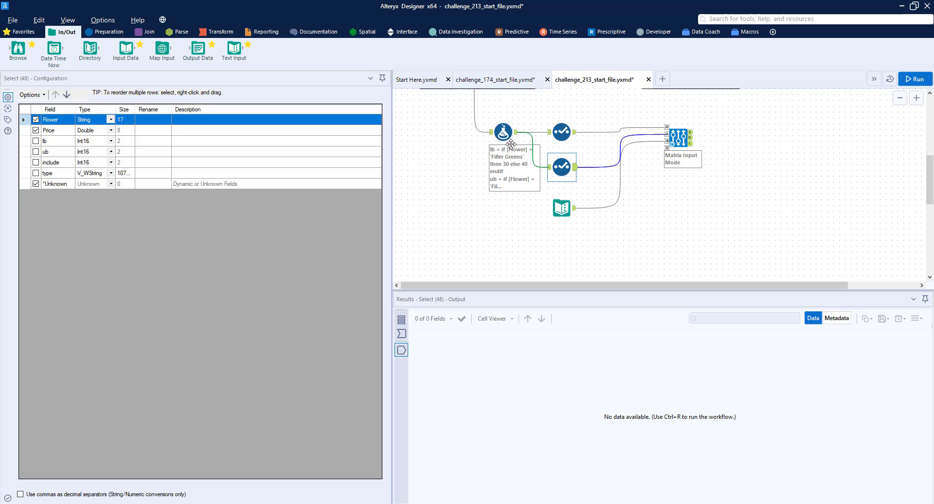
left_click(516, 138)
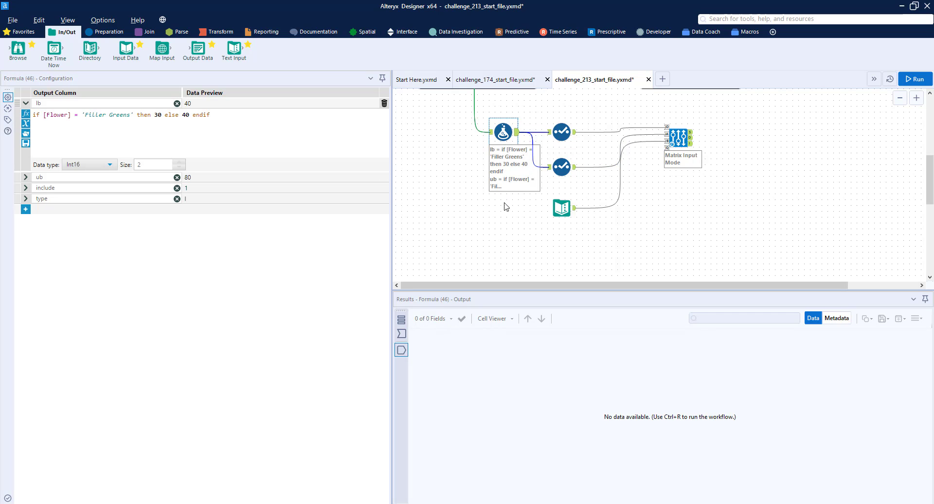
scroll(486, 137, "up", 2)
scroll(481, 138, "up", 1)
left_click(497, 120)
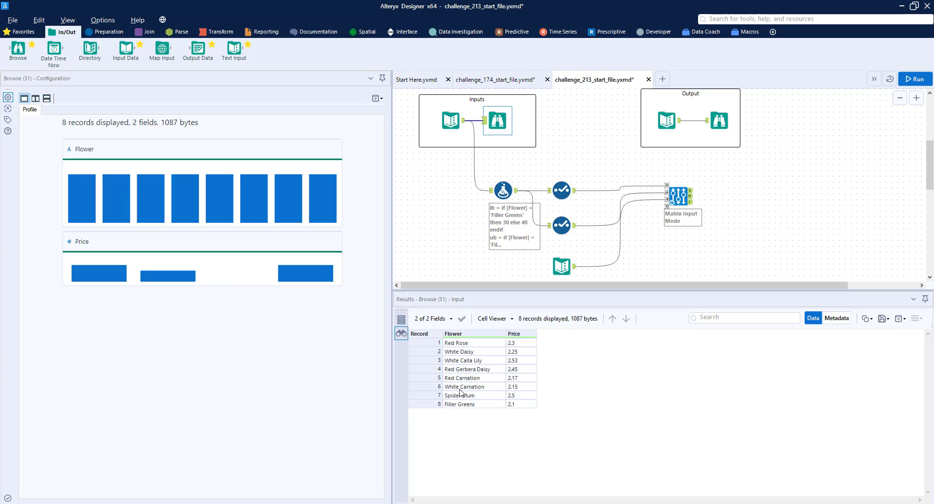
- Set the Optimization's constraint mode to Dense matrix, variables in rows and turn on field mapping for Input Anchor O
left_click(678, 191)
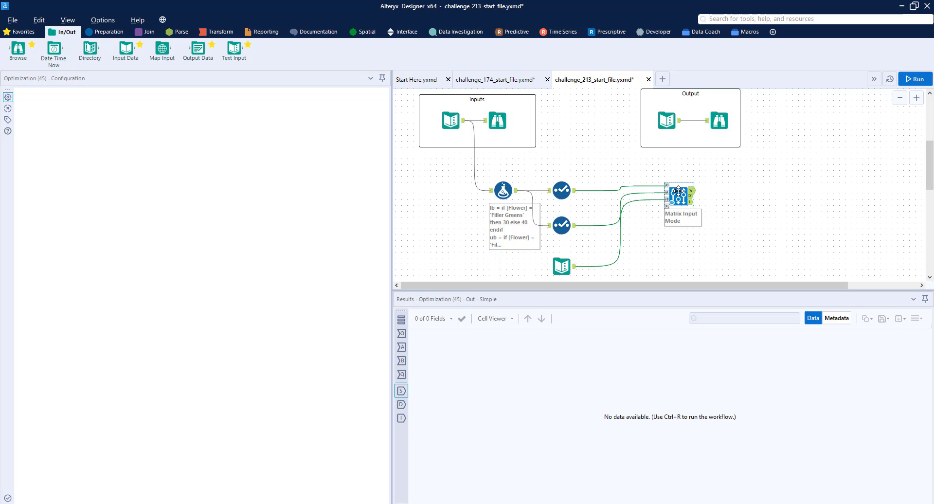
left_click(73, 249)
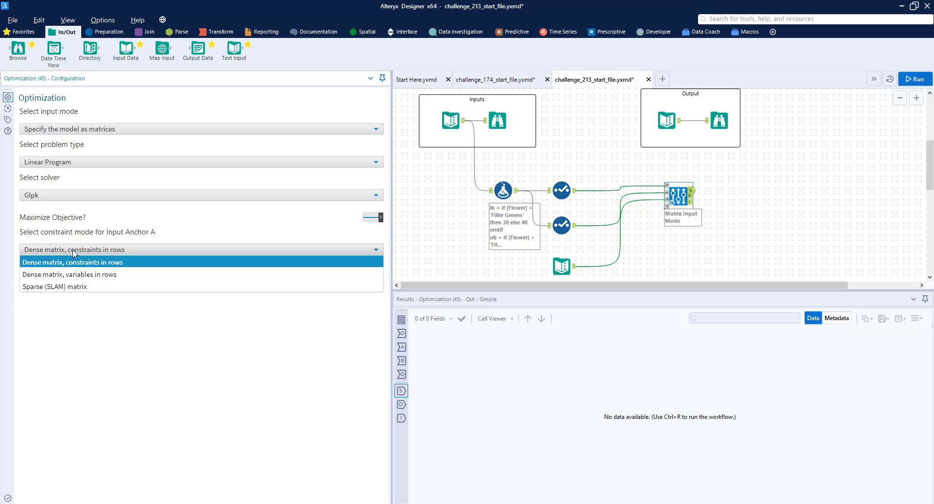
left_click(65, 275)
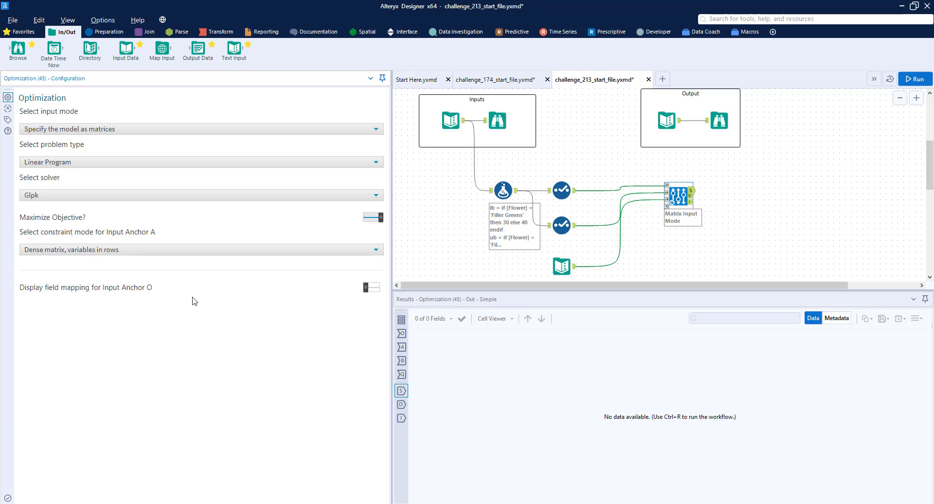
left_click(375, 288)
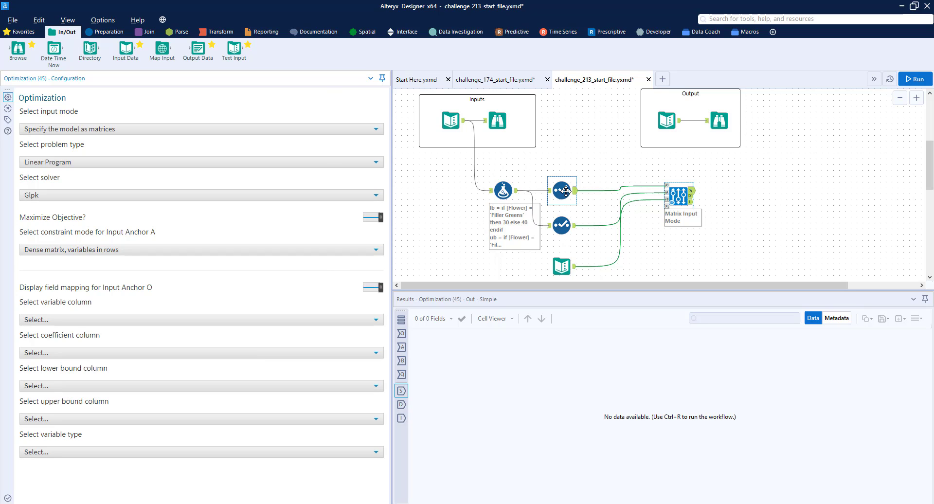
- Map the anchor O fields: variable Flower, coefficient include, lower bound lb, upper bound ub, variable type type
left_click(82, 320)
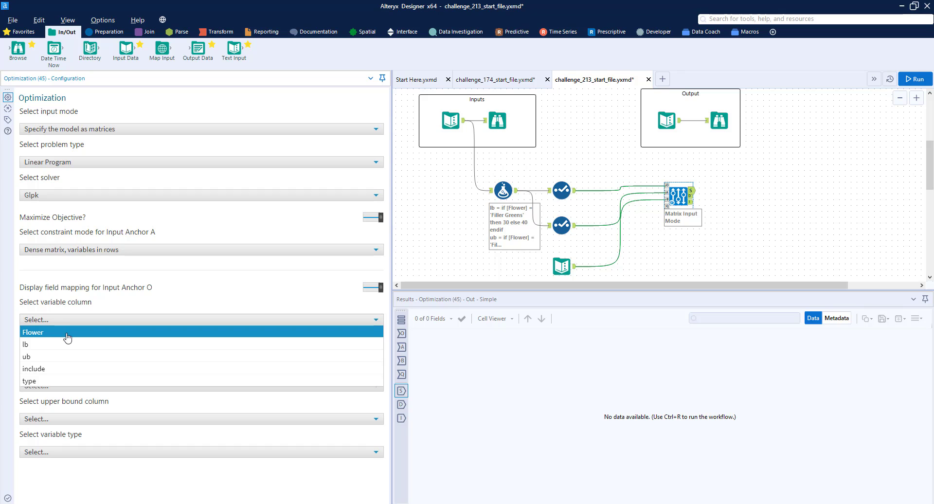
left_click(67, 335)
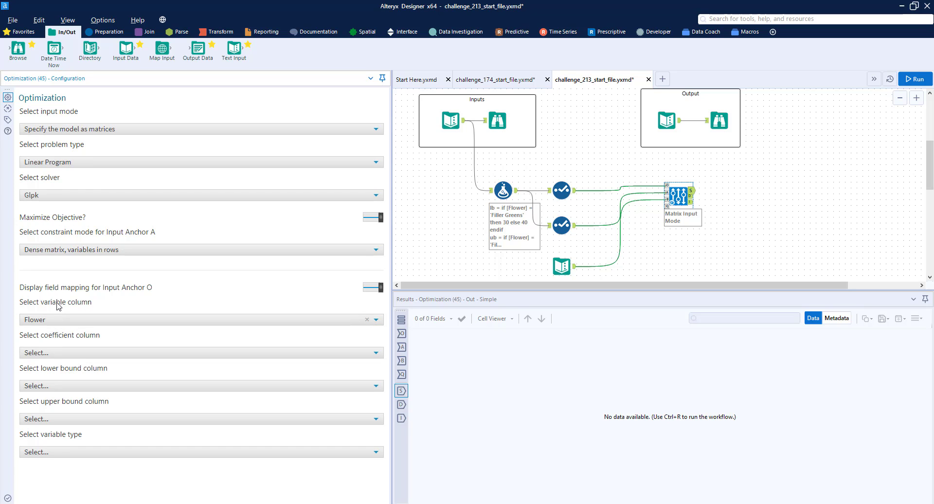
left_click(48, 353)
left_click(47, 403)
left_click(46, 386)
left_click(46, 411)
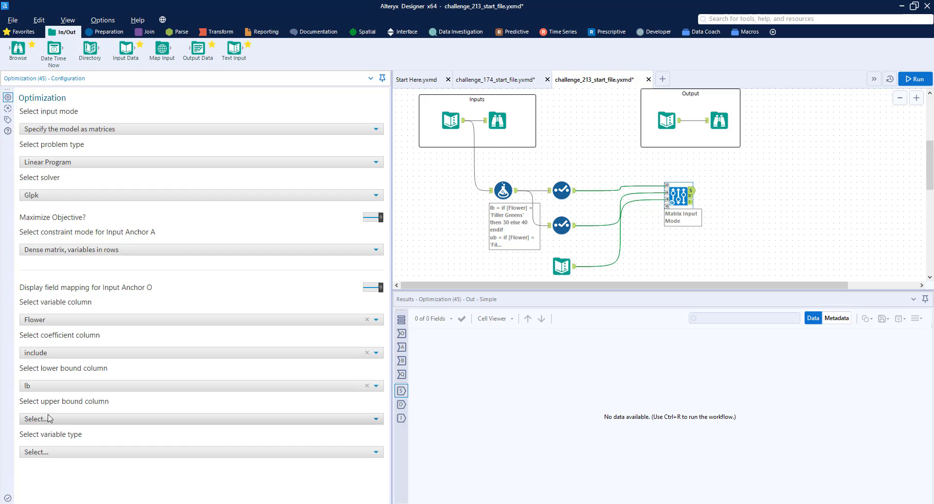
left_click(48, 419)
left_click(47, 458)
left_click(47, 452)
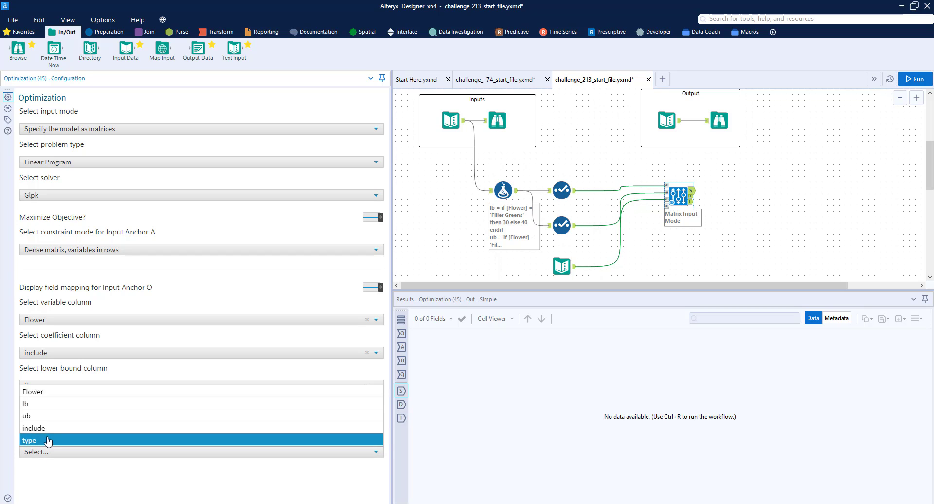
left_click(47, 440)
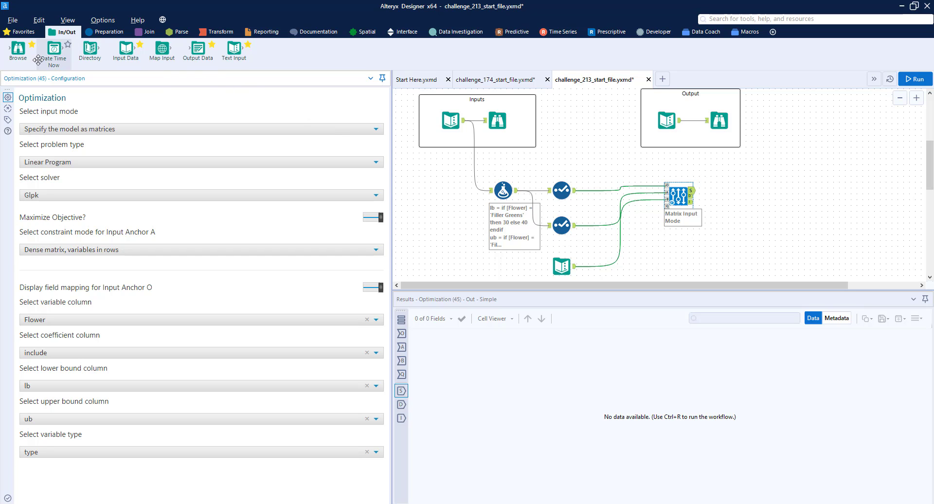
- Add a Browse tool to the Optimization's output and run the workflow
left_click_drag(18, 50, 734, 190)
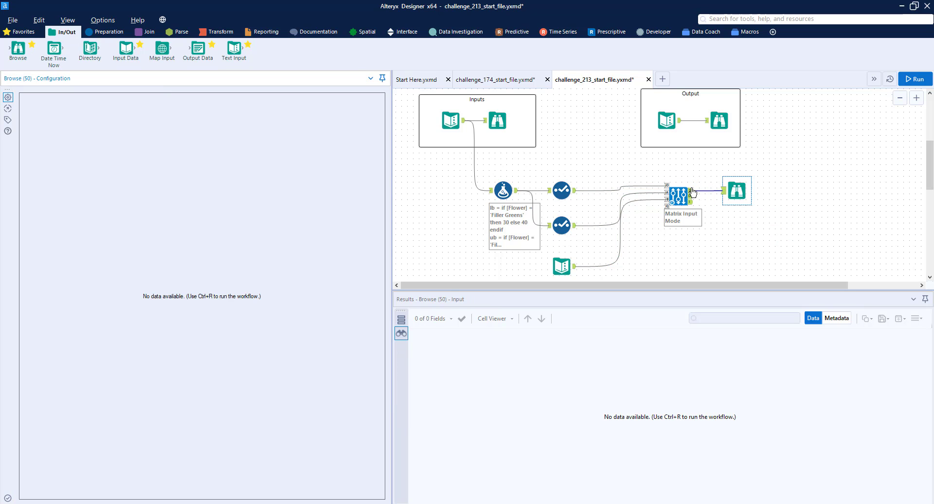
left_click(906, 80)
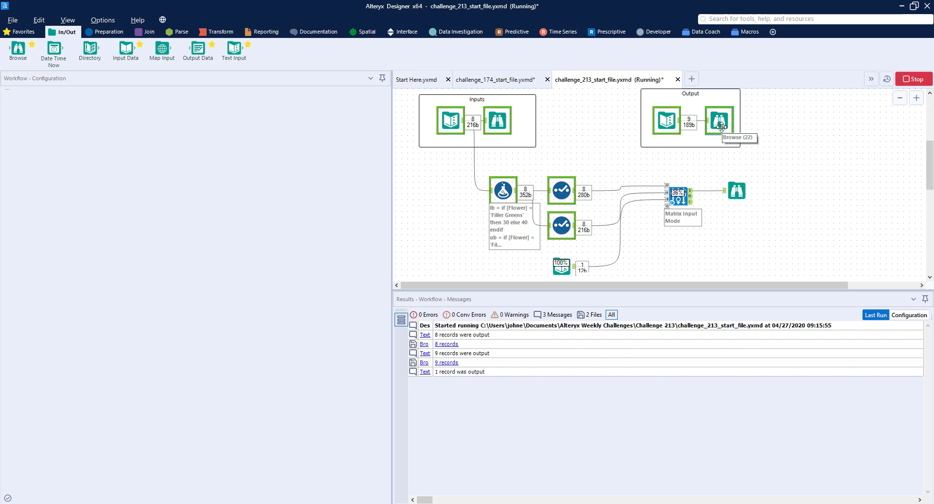
- Compare the optimization results with the expected output, examining the flower quantities and objective value
left_click(737, 190)
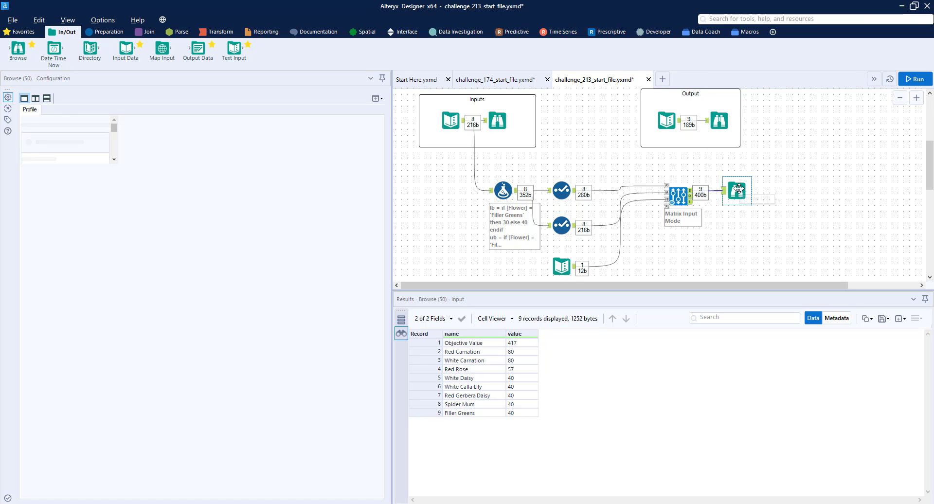
left_click(721, 123)
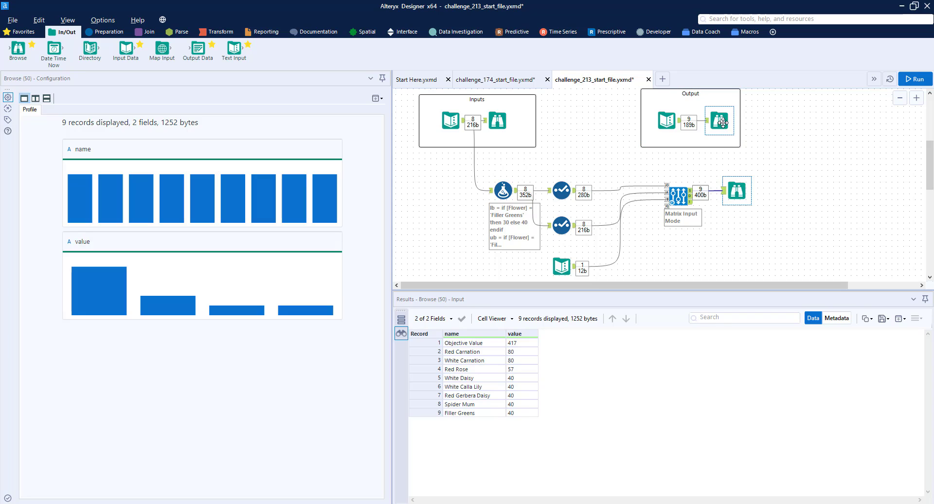
left_click(739, 195)
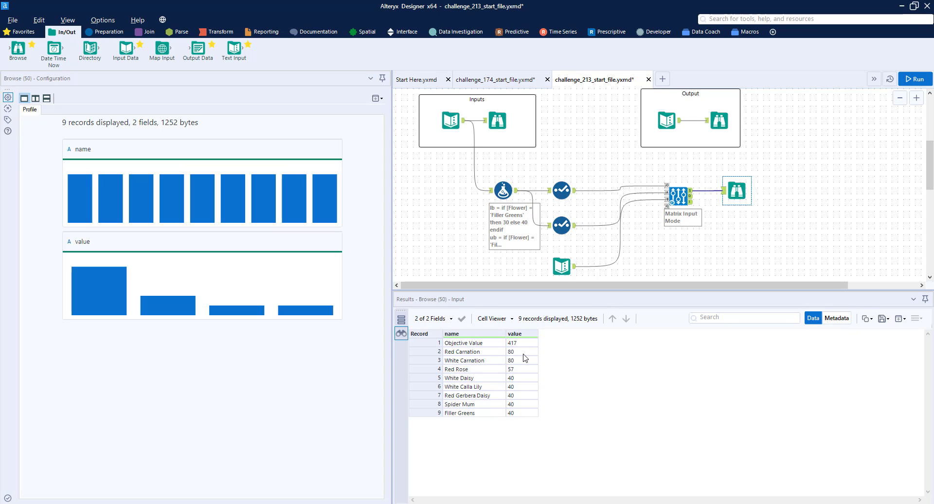
left_click_drag(480, 353, 517, 360)
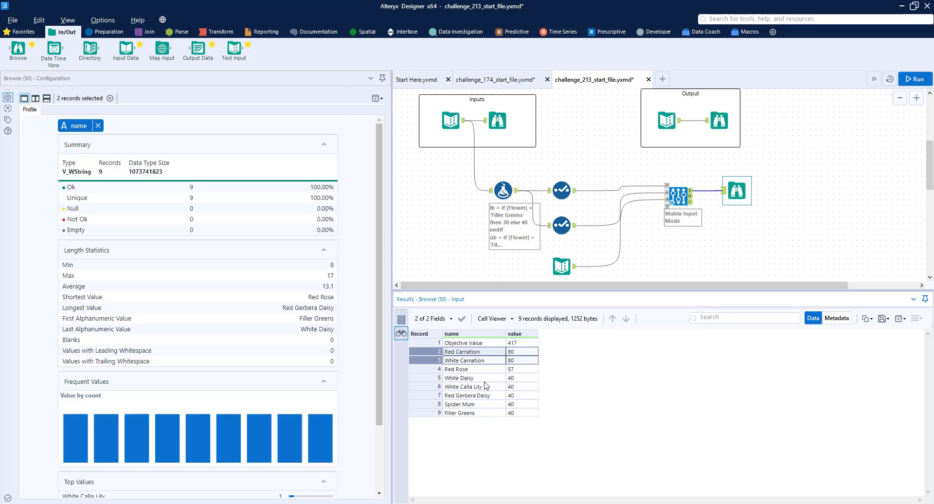
left_click_drag(484, 380, 521, 407)
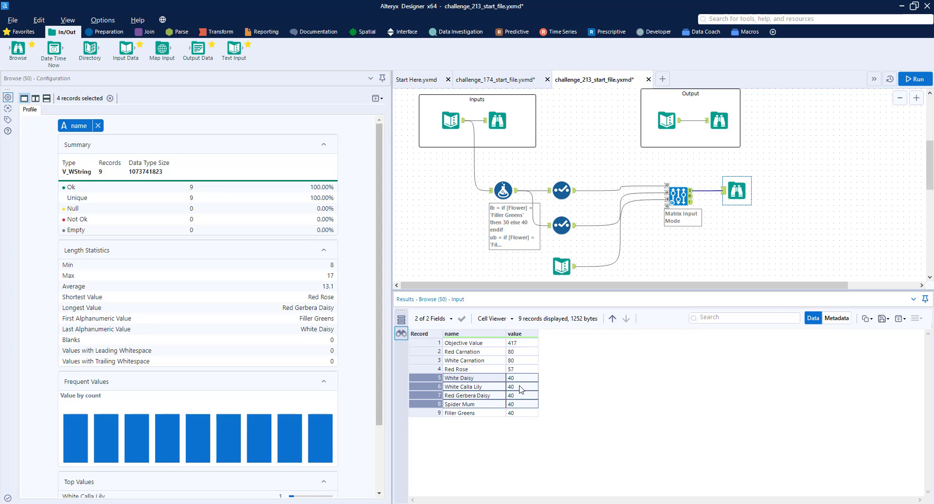
left_click(517, 415)
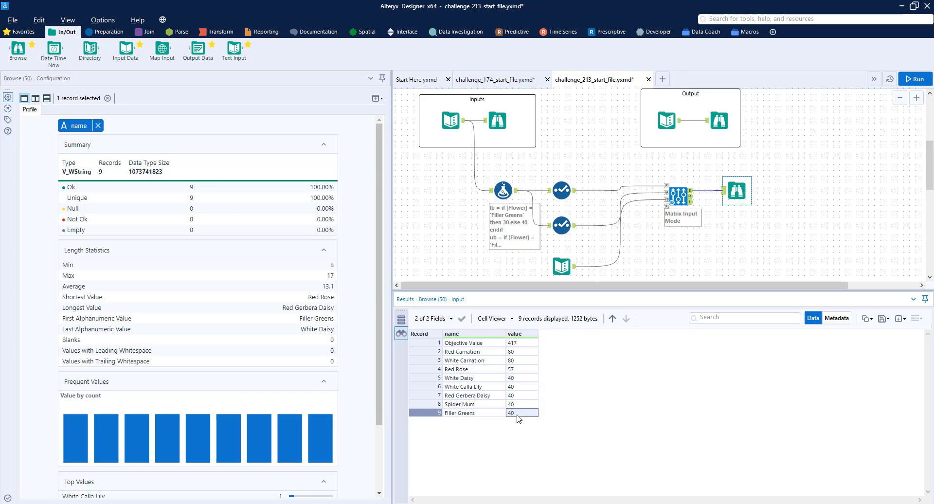
left_click(525, 370)
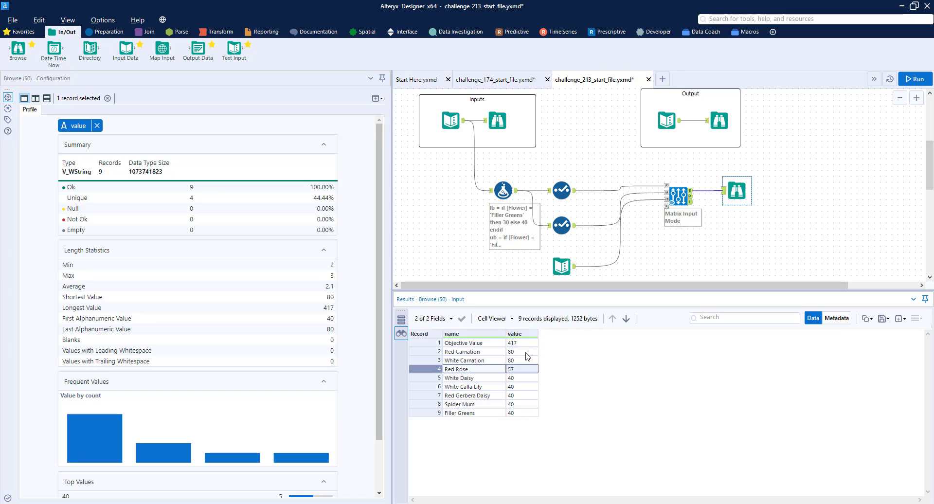
left_click_drag(526, 353, 533, 409)
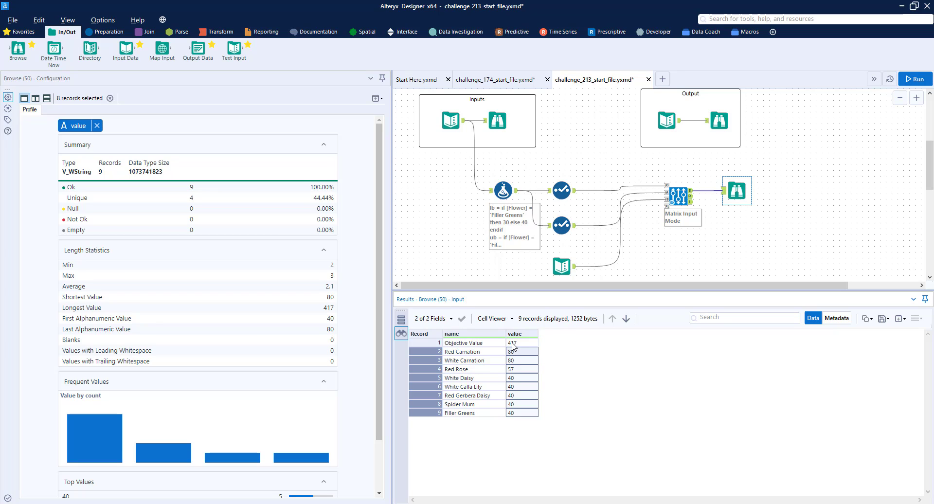
scroll(601, 192, "up", 1)
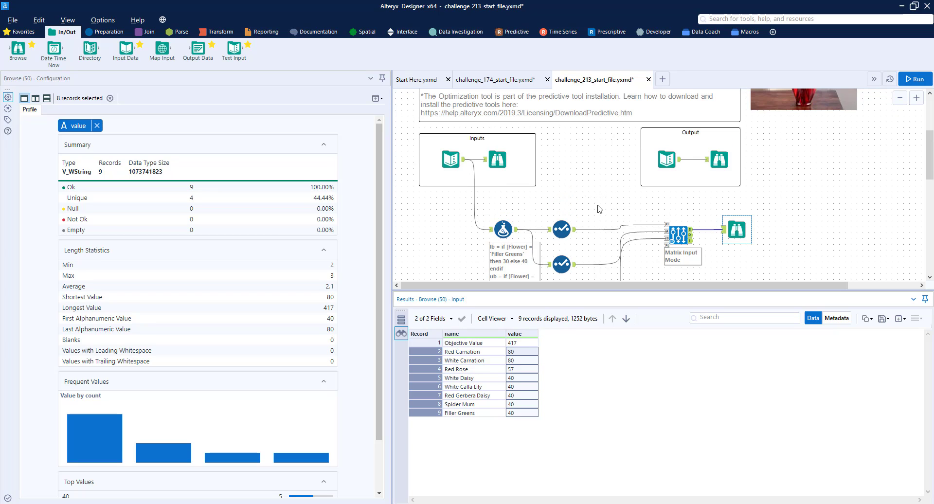
scroll(602, 212, "up", 2)
scroll(598, 209, "down", 3)
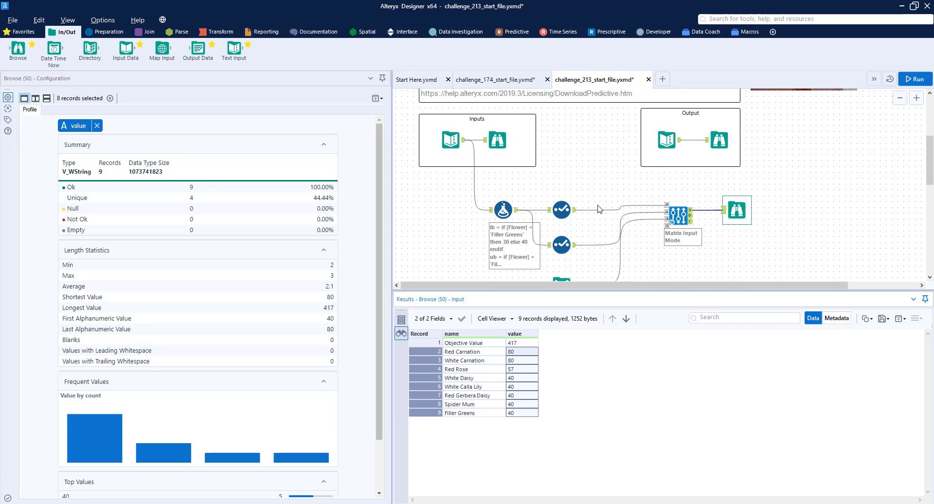
left_click(739, 208)
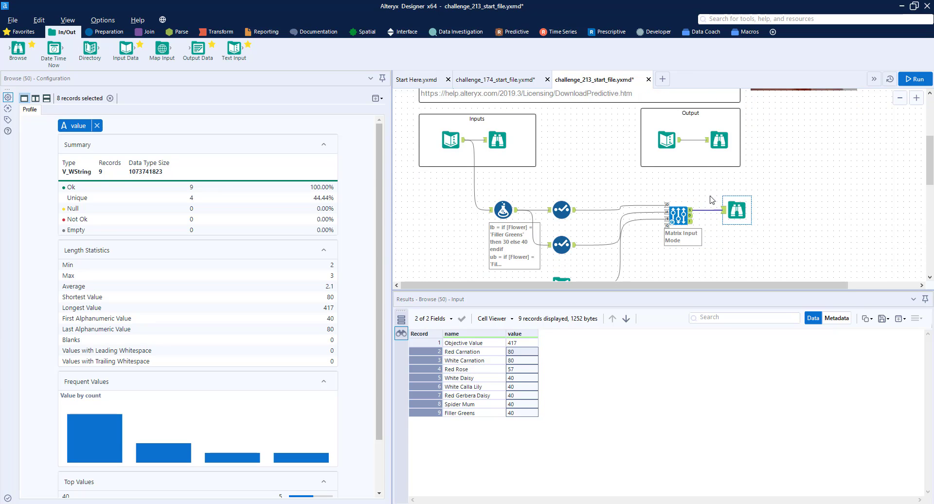